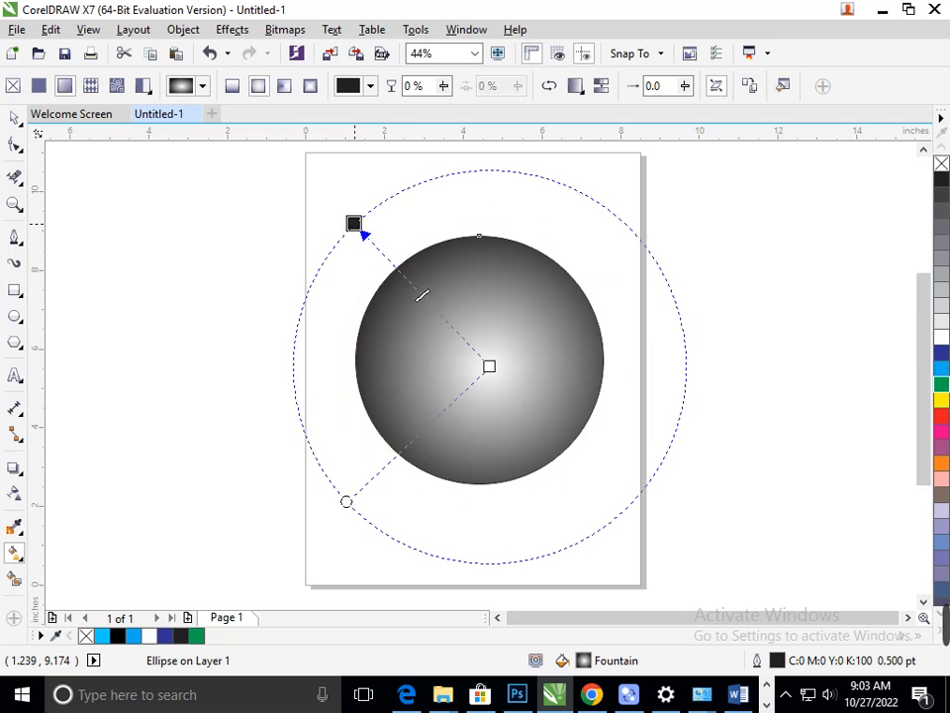
Step: Set the outer node of the circle's fountain fill to 38% transparency and recolour it bright sky blue
left_click_drag(432, 210, 444, 210)
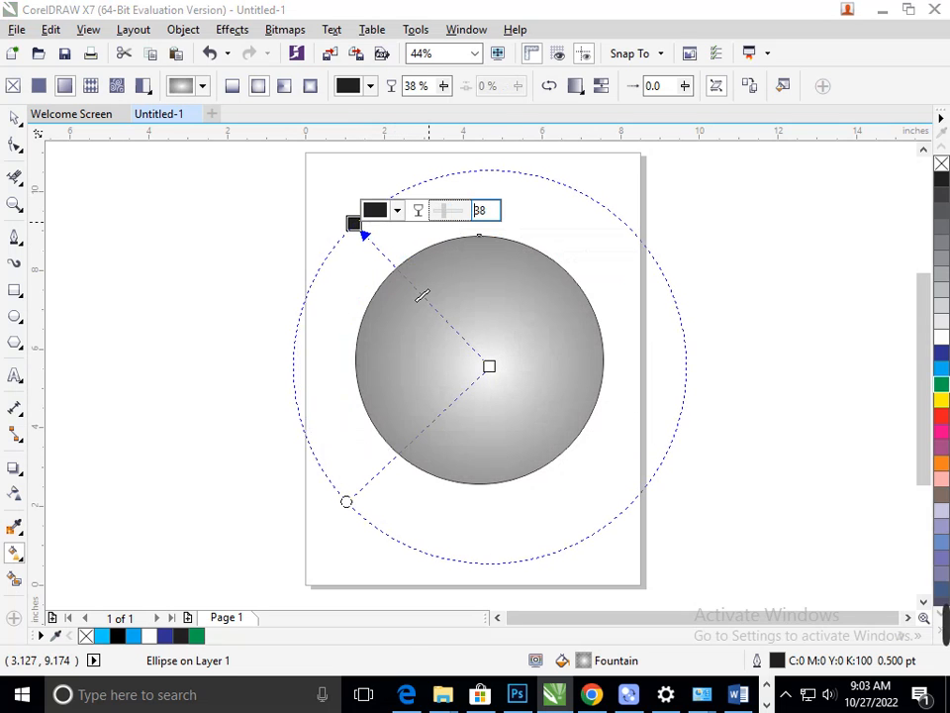
left_click(397, 210)
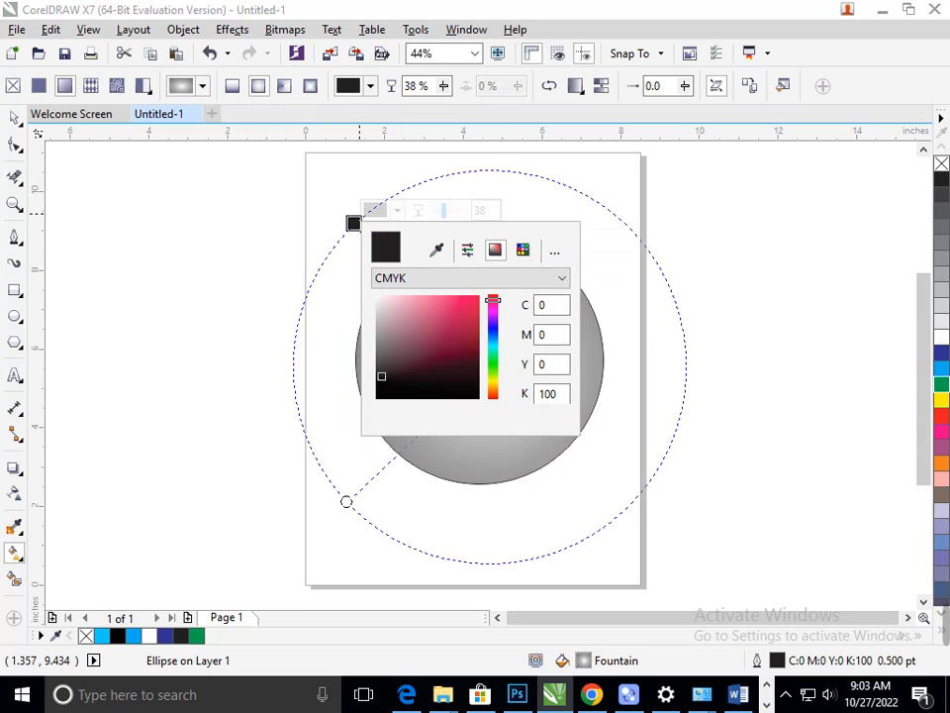
left_click(493, 343)
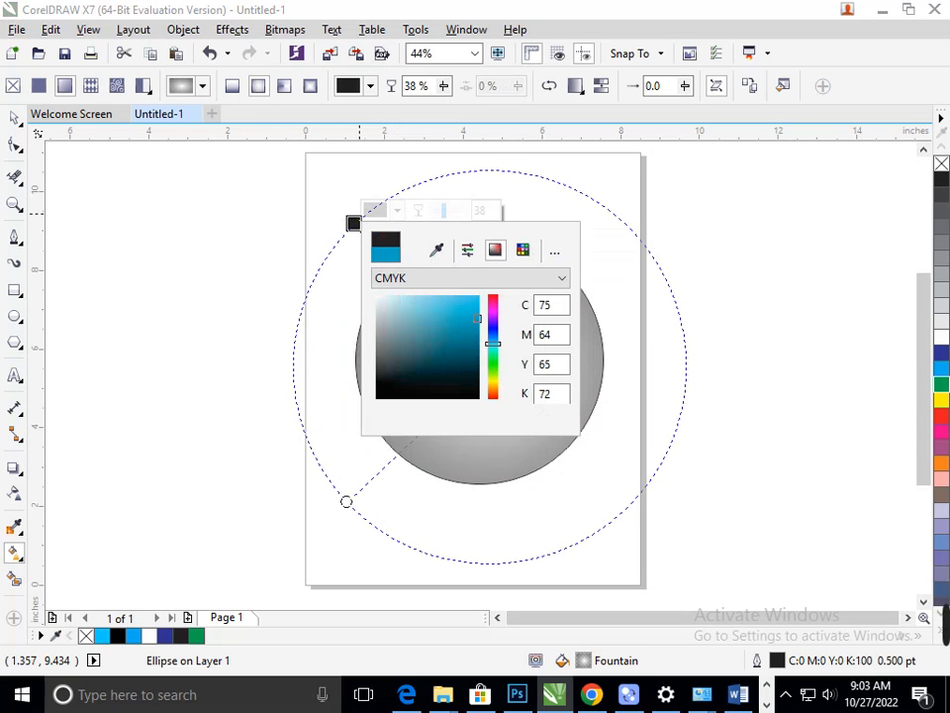
left_click_drag(479, 318, 480, 297)
left_click(511, 455)
Step: Move the gradient's white centre node beyond the circle's lower-right edge and shift the midpoint close to that node
left_click_drag(489, 364, 626, 486)
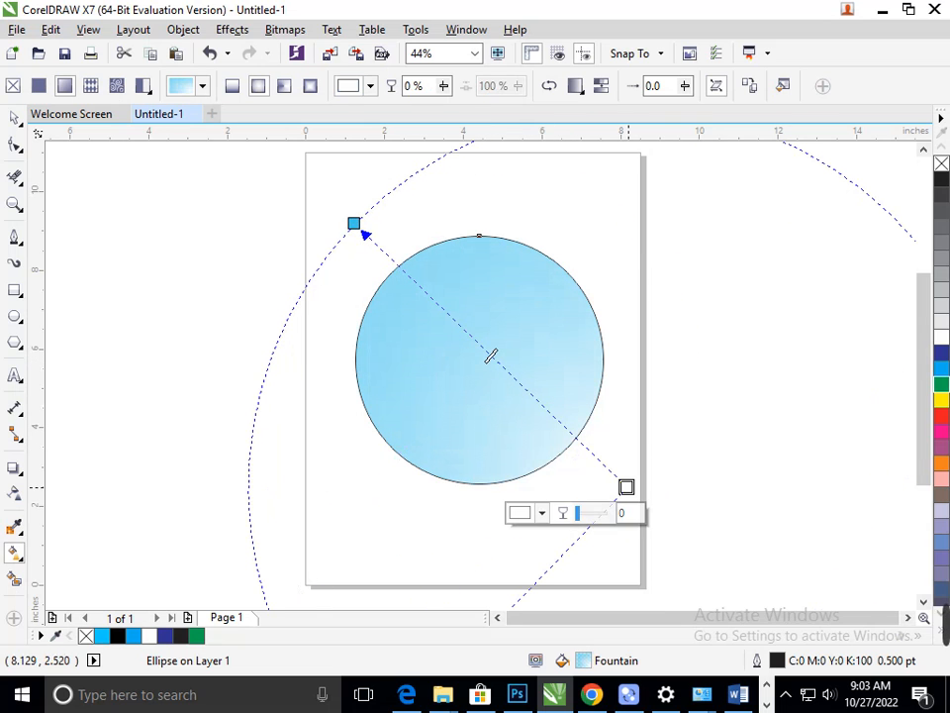
left_click(637, 503)
left_click(496, 360)
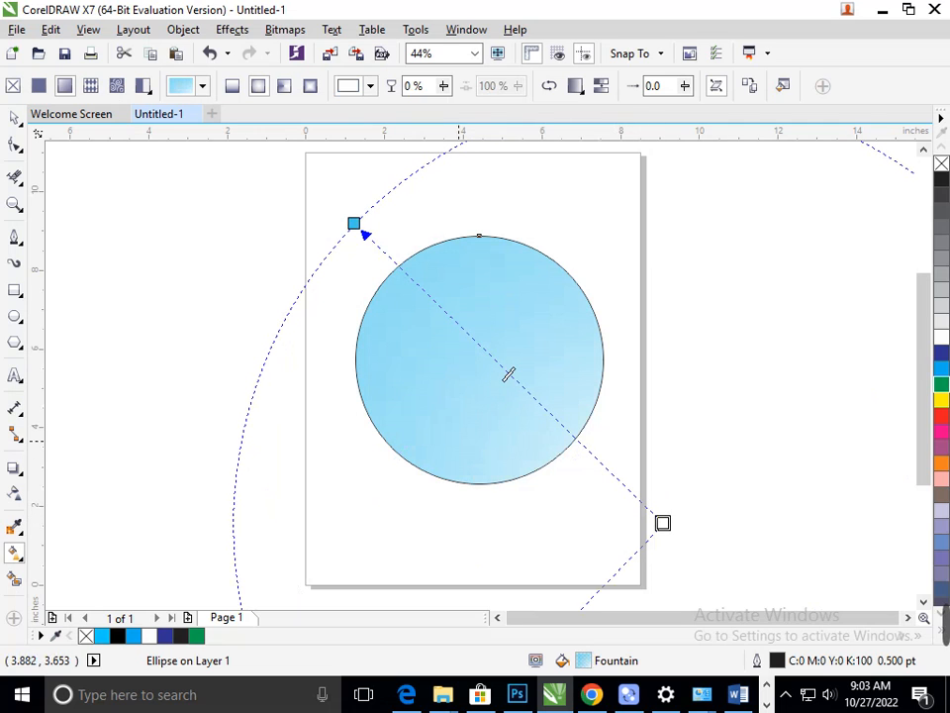
scroll(640, 519, "down", 1)
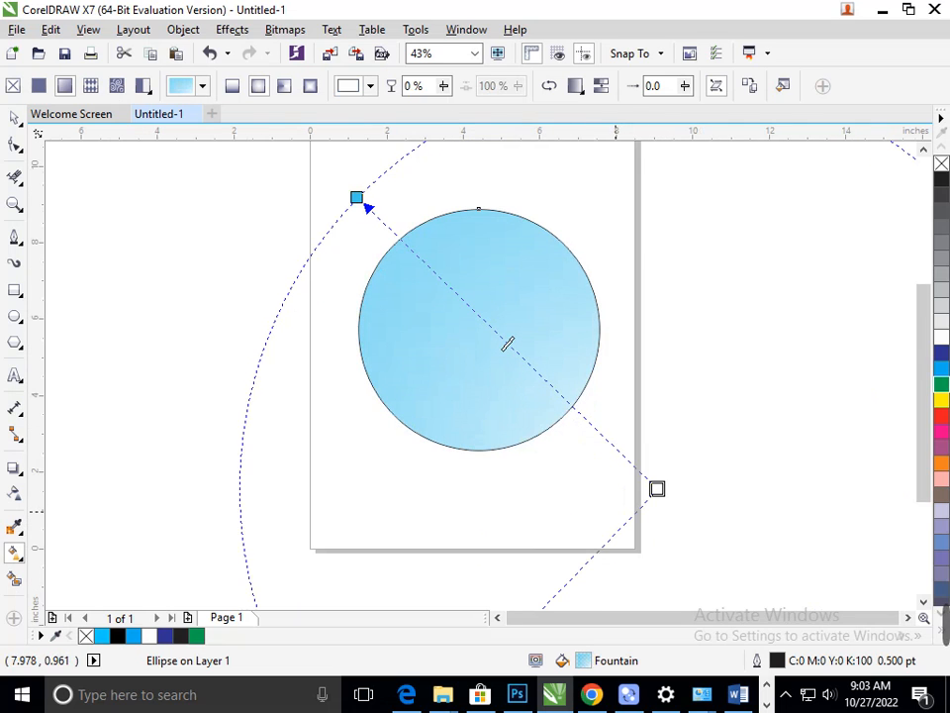
scroll(509, 399, "down", 3)
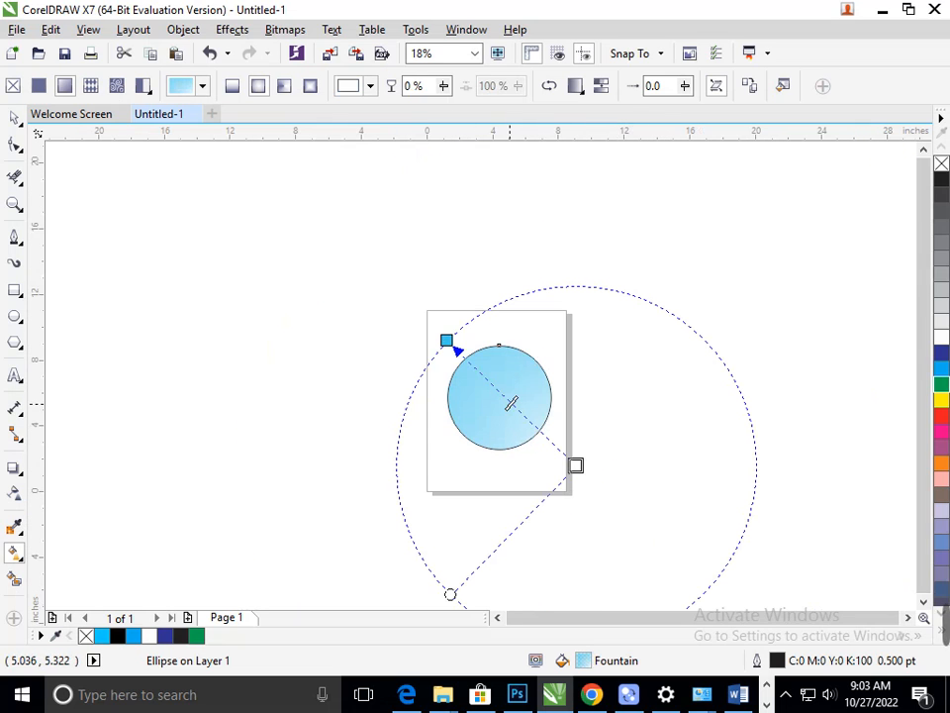
left_click_drag(510, 403, 546, 436)
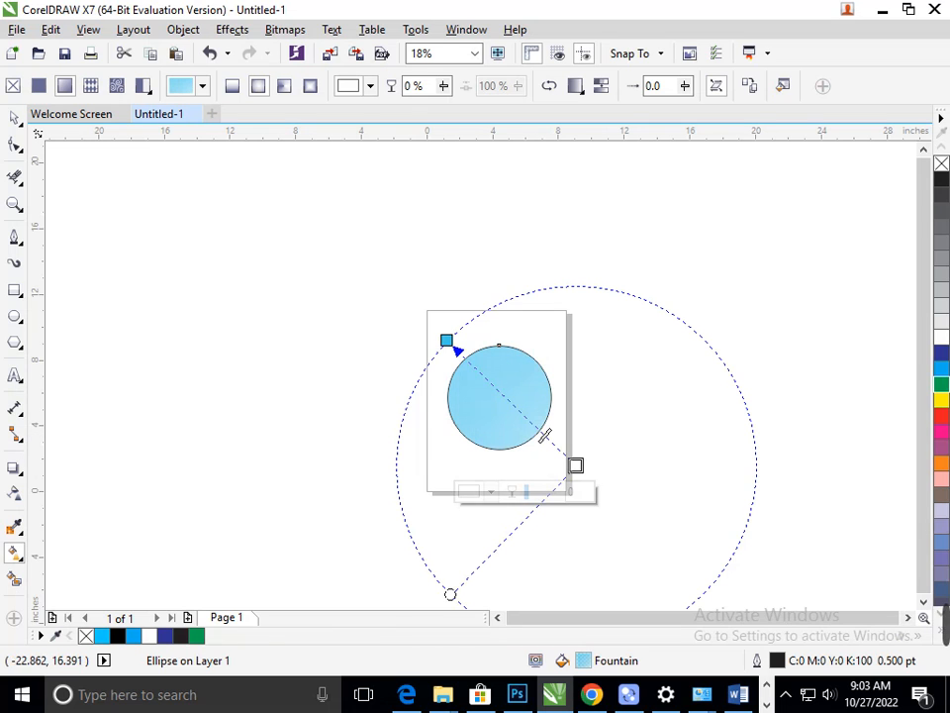
Step: Make two concentric gradient circles from the original by scaling, about 7.05 inches for the outer and 5.98 inches for the inner
left_click(15, 118)
left_click(384, 330)
key("F2")
left_click_drag(416, 299, 581, 469)
left_click(437, 394)
left_click(500, 425)
left_click(535, 443)
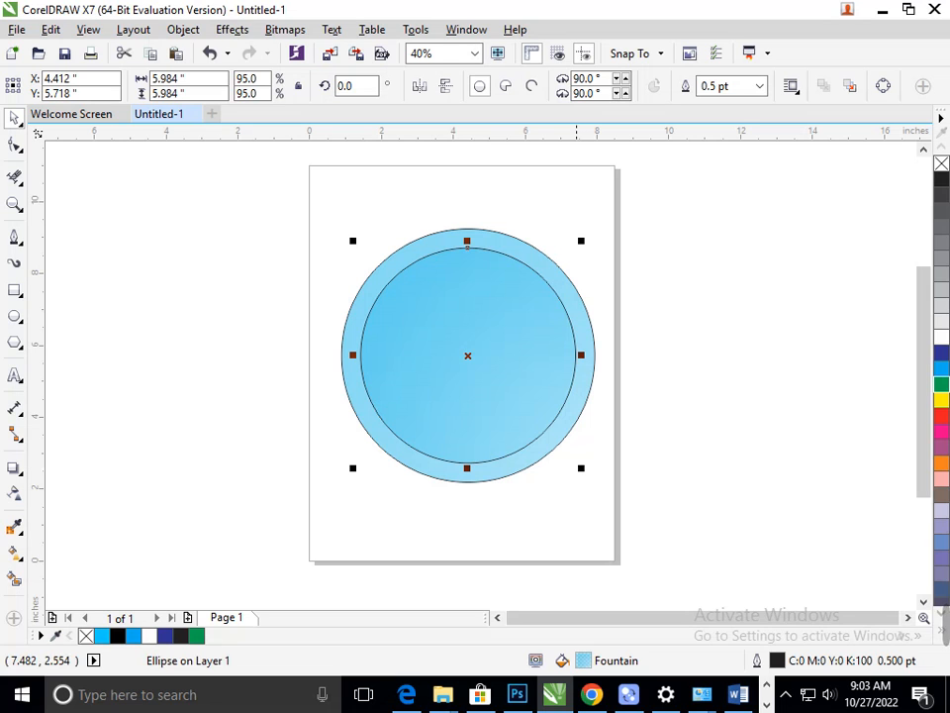
left_click(534, 532)
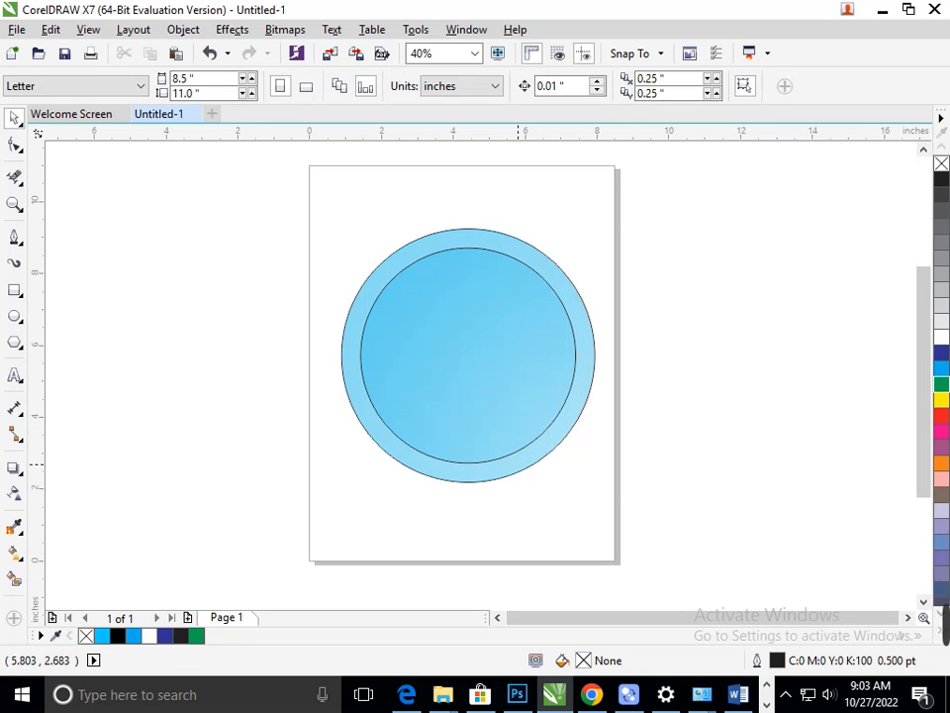
Step: Fill the outer circle with solid dark blue
left_click(522, 468)
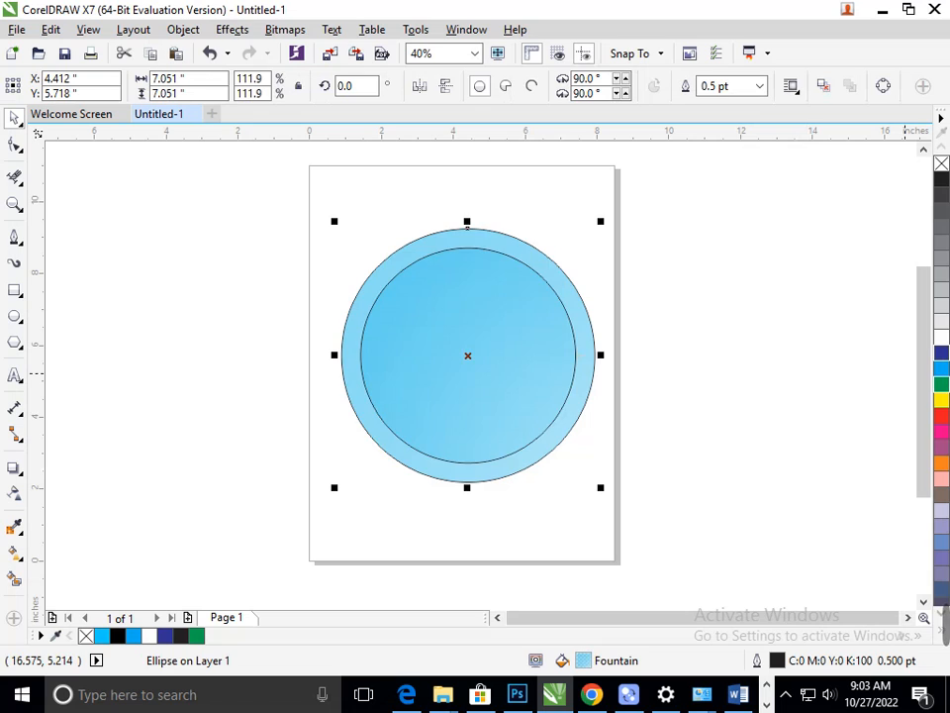
left_click(941, 352)
left_click(673, 464)
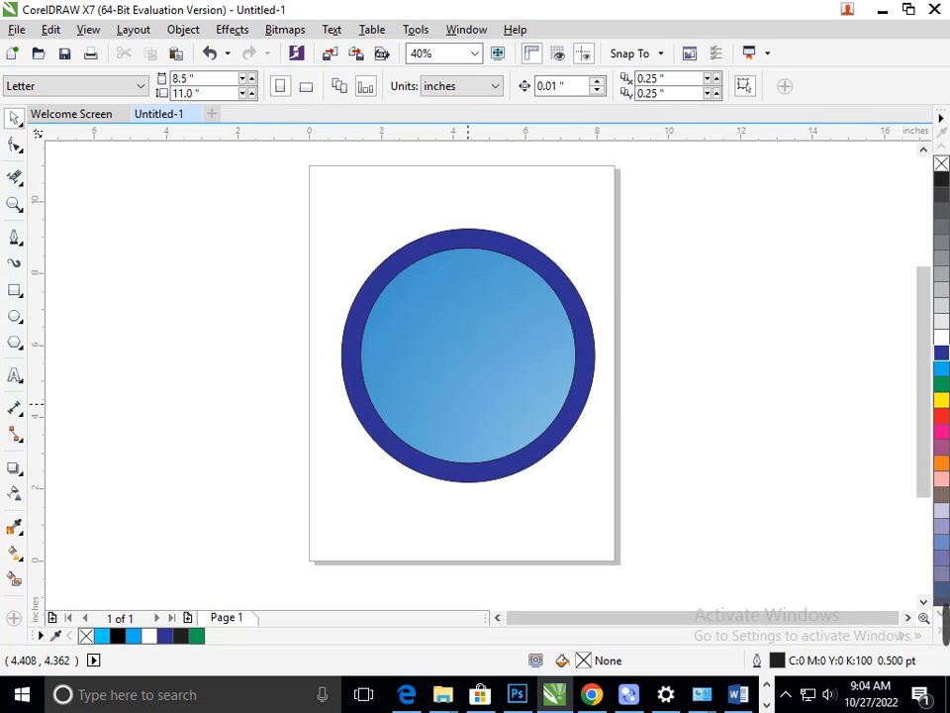
Step: Add a concentric copy of the inner gradient circle scaled down to about 4.21 inches and fill it white
left_click(467, 403)
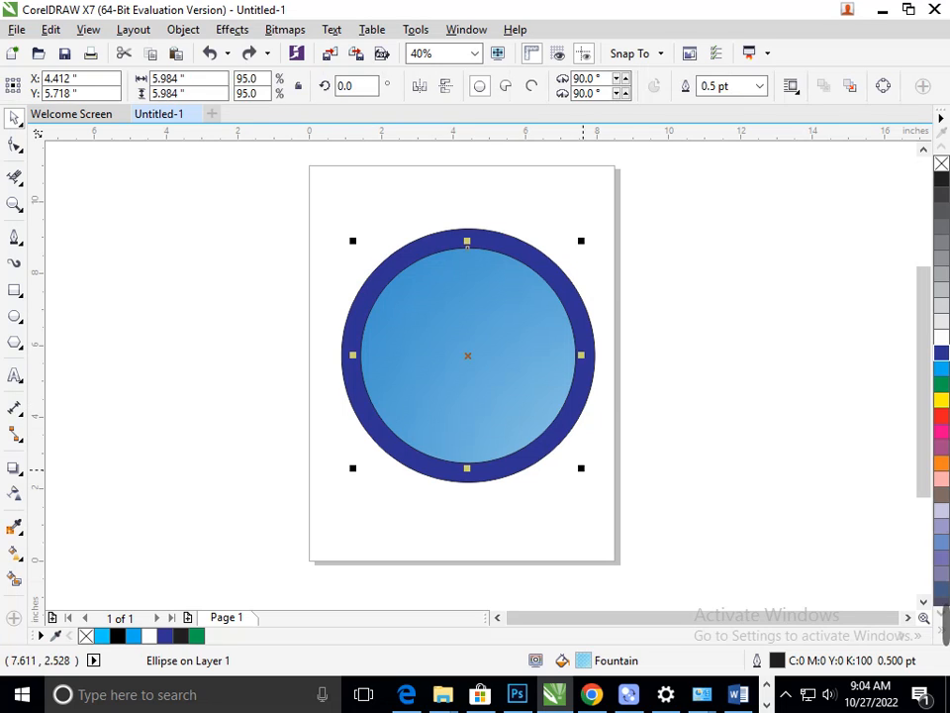
left_click_drag(583, 470, 550, 439)
left_click(565, 530)
left_click(498, 404)
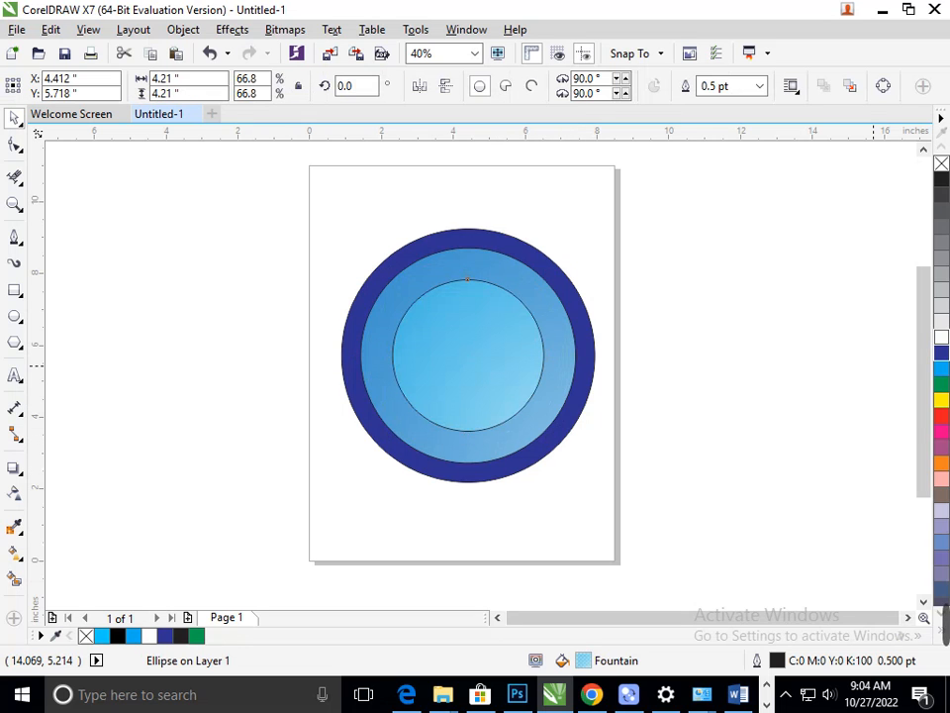
left_click(941, 337)
left_click(763, 433)
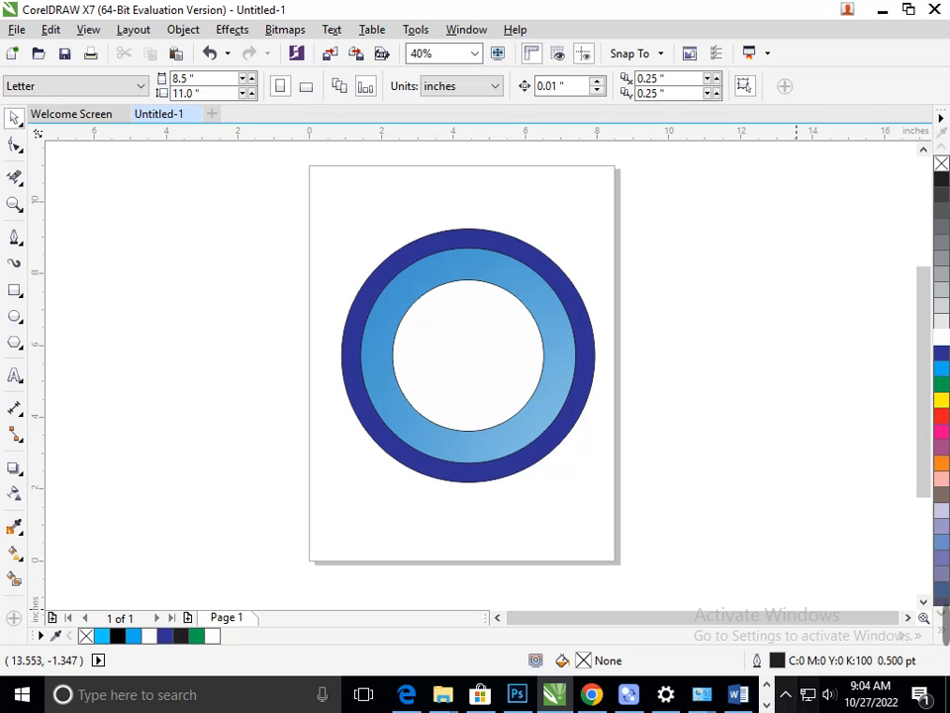
left_click(786, 694)
left_click(698, 556)
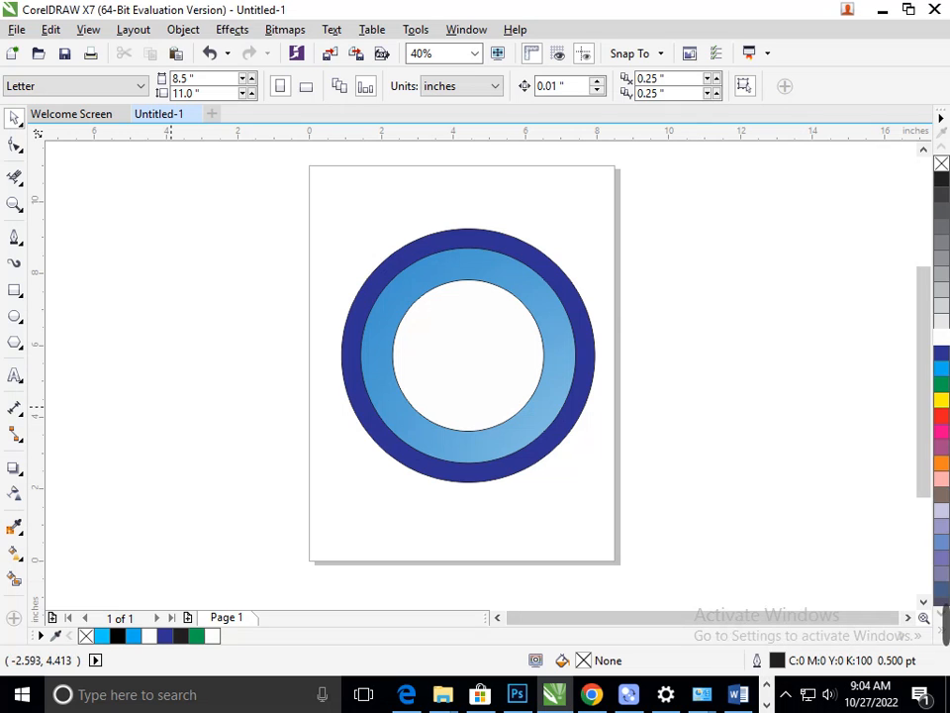
Step: Add the artistic text "Type your Text here" in the empty area beside the page
left_click(15, 375)
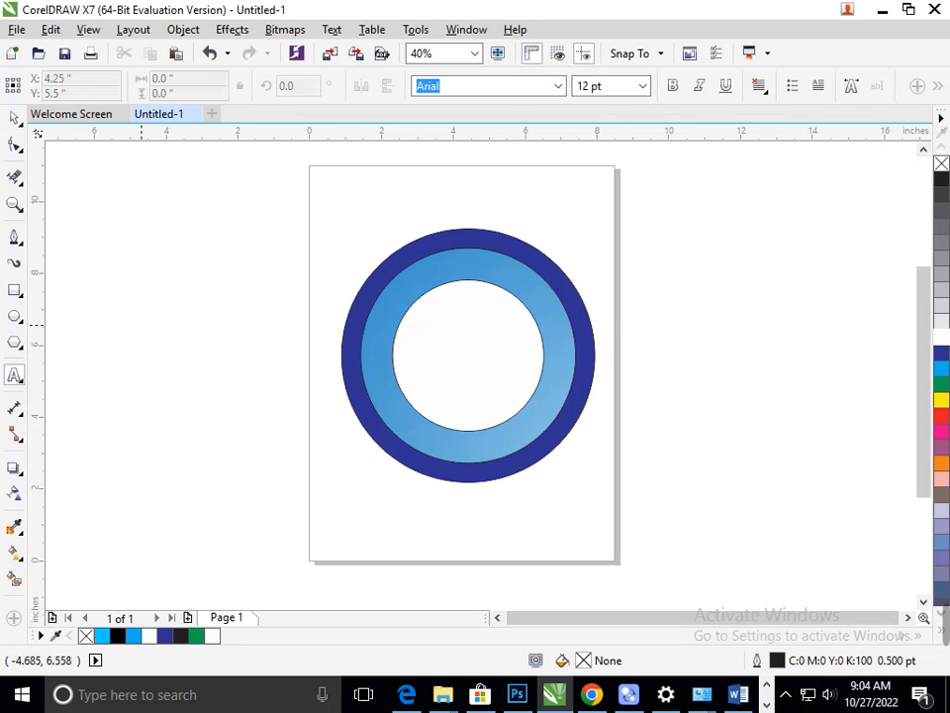
left_click(141, 322)
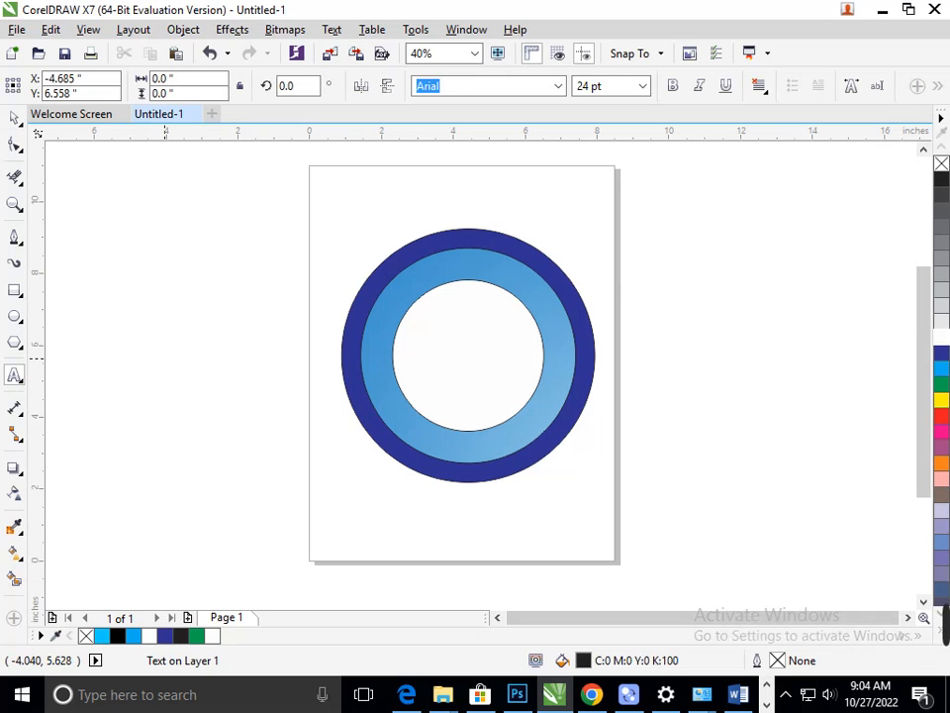
type("Type your Text here")
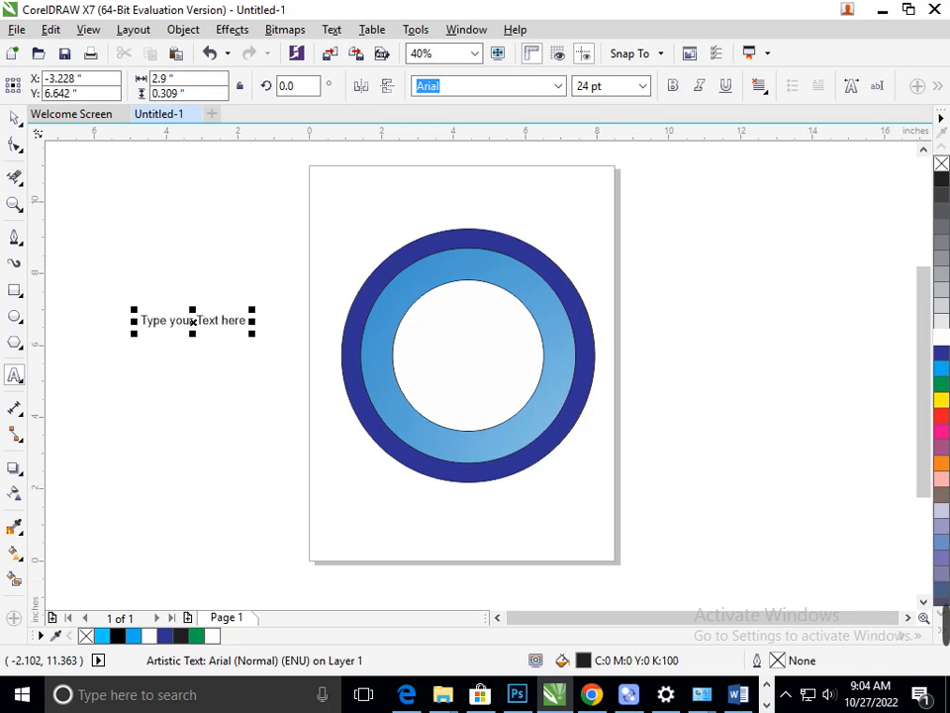
Step: Fit the text to the gradient circle's path, centred along the top of the ring, 0.5 inch inside the edge
left_click(332, 28)
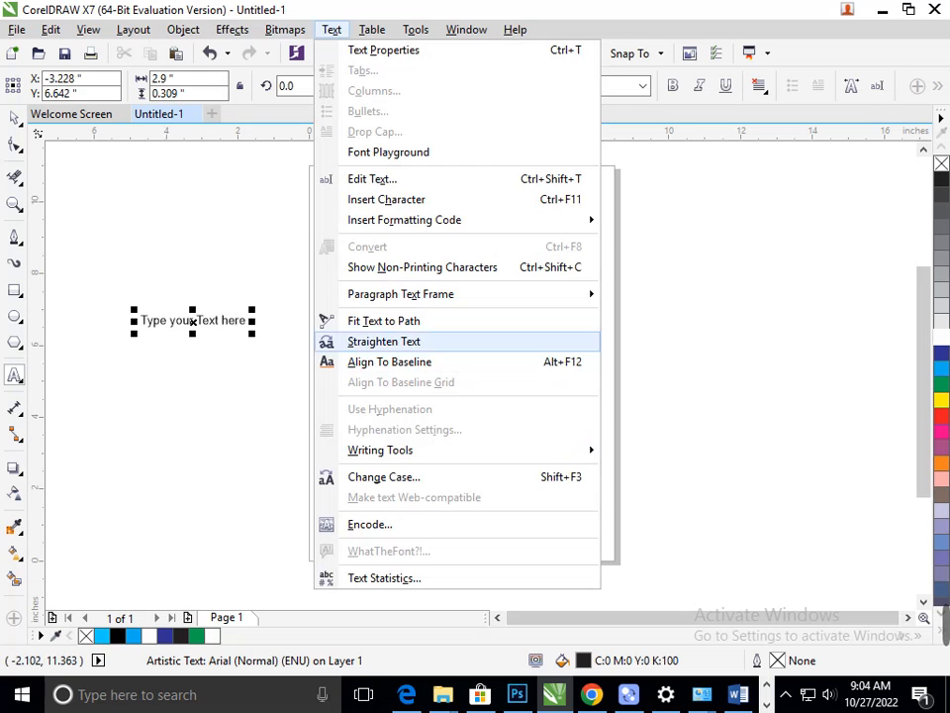
left_click(383, 320)
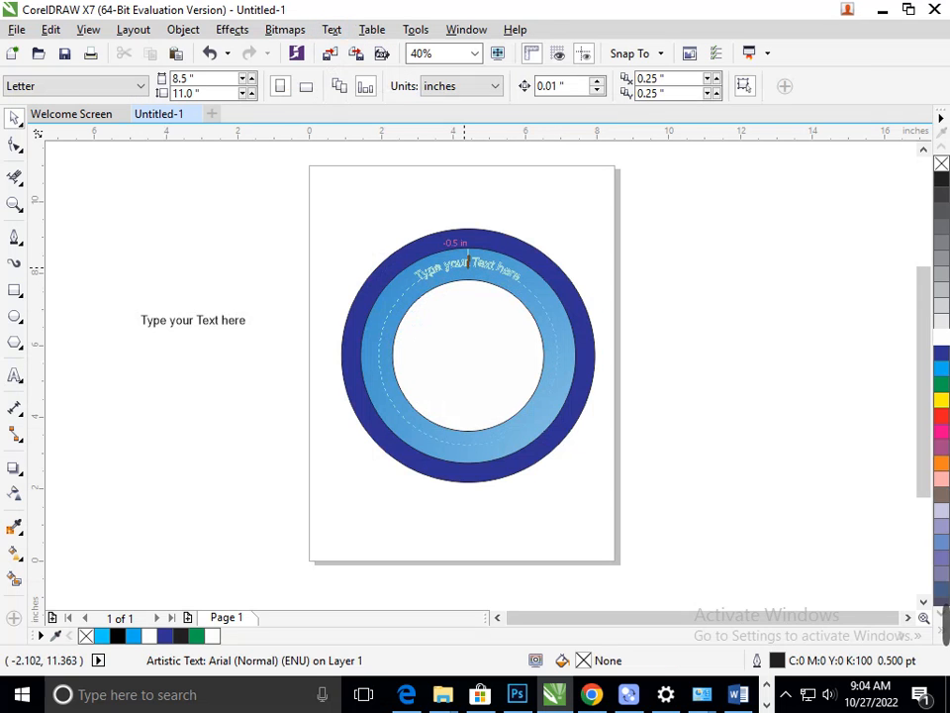
left_click(467, 262)
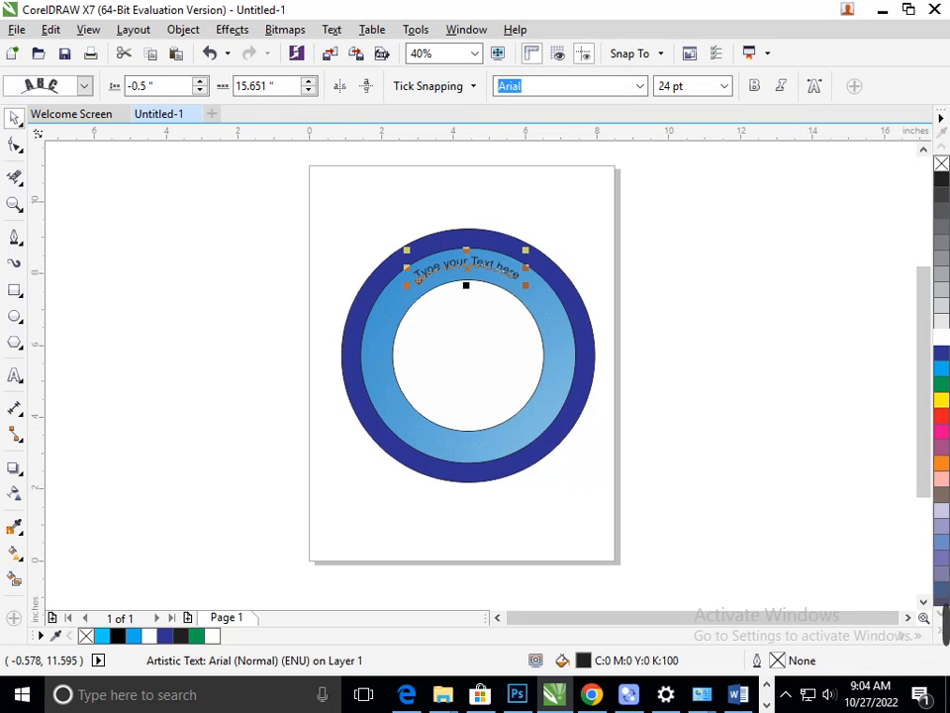
Step: Adjust the curved text's distance from the path to -0.55 inch
left_click(199, 81)
left_click(200, 81)
left_click(200, 81)
left_click(200, 81)
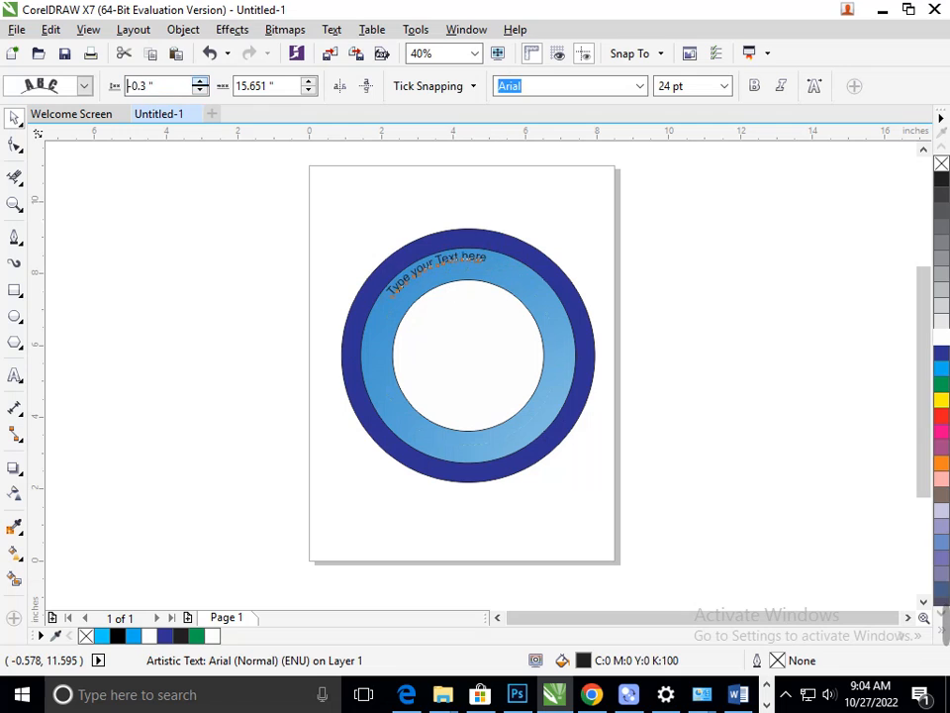
left_click(200, 91)
left_click(200, 91)
left_click(200, 91)
left_click(200, 91)
left_click(200, 91)
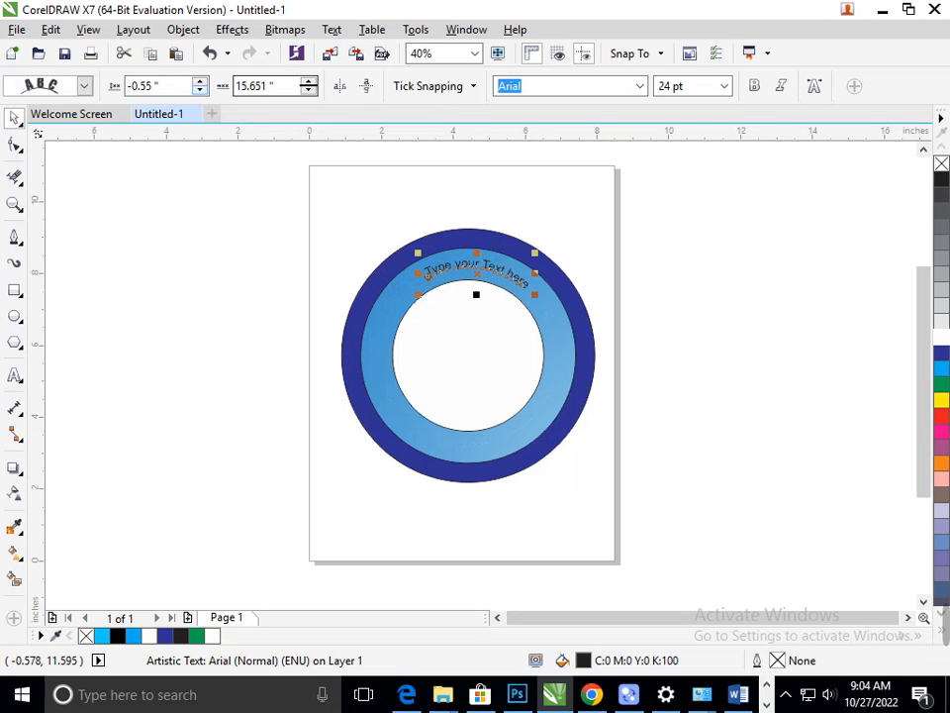
Step: Adjust the curved text's offset along the path to 15.351 inches so it is centred at the top
left_click(309, 81)
left_click(309, 81)
left_click(309, 82)
left_click(308, 81)
left_click(309, 81)
left_click(309, 81)
left_click(309, 90)
left_click(309, 90)
left_click(309, 90)
left_click(308, 90)
left_click(309, 90)
left_click(308, 90)
left_click(309, 90)
left_click(309, 90)
left_click(309, 90)
left_click(309, 90)
left_click(309, 90)
left_click(308, 90)
left_click(309, 90)
left_click(309, 90)
left_click(309, 81)
left_click(308, 81)
left_click(309, 81)
Step: Set the curved text's tick spacing to 0.105 inch and keep tick snapping on
left_click(433, 86)
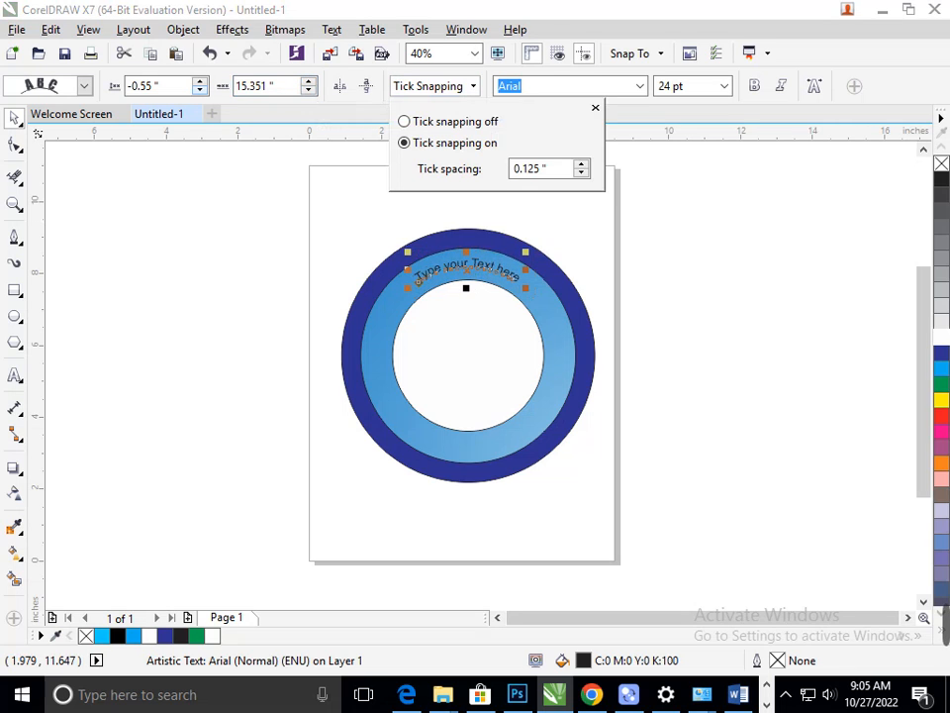
left_click(582, 163)
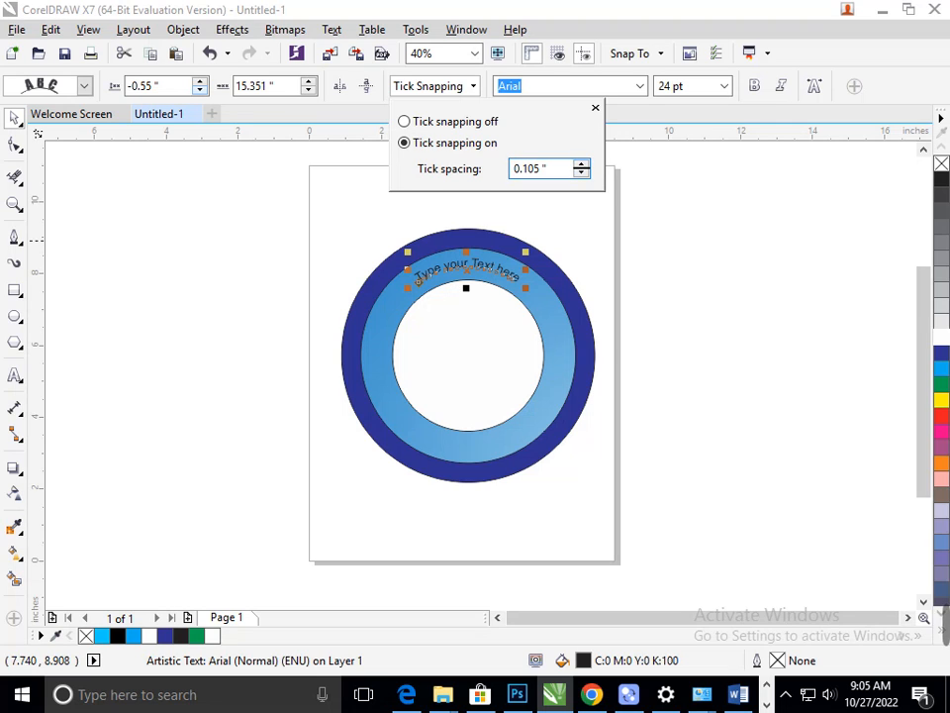
left_click(405, 122)
left_click(405, 143)
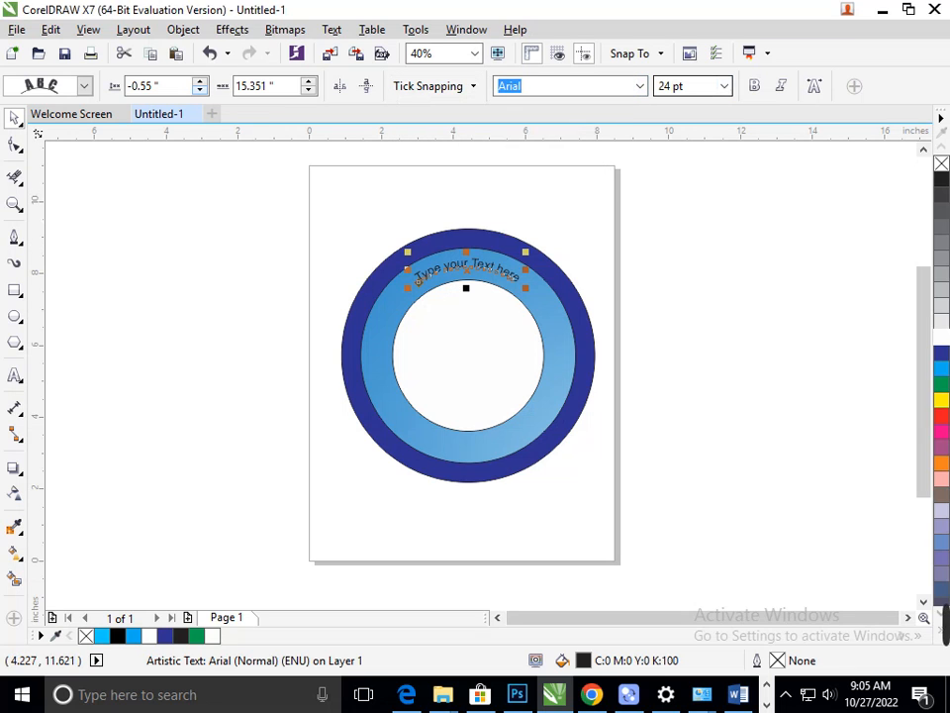
Step: Colour the curved text white and make it bold, keeping its size at 24 pt
left_click(724, 86)
left_click(682, 263)
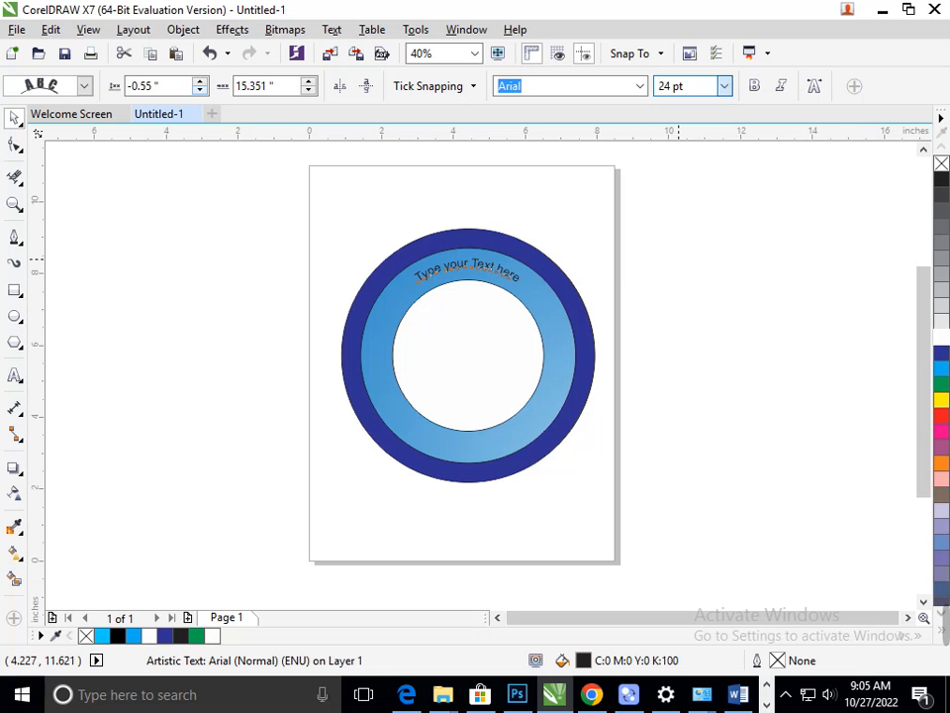
left_click(941, 337)
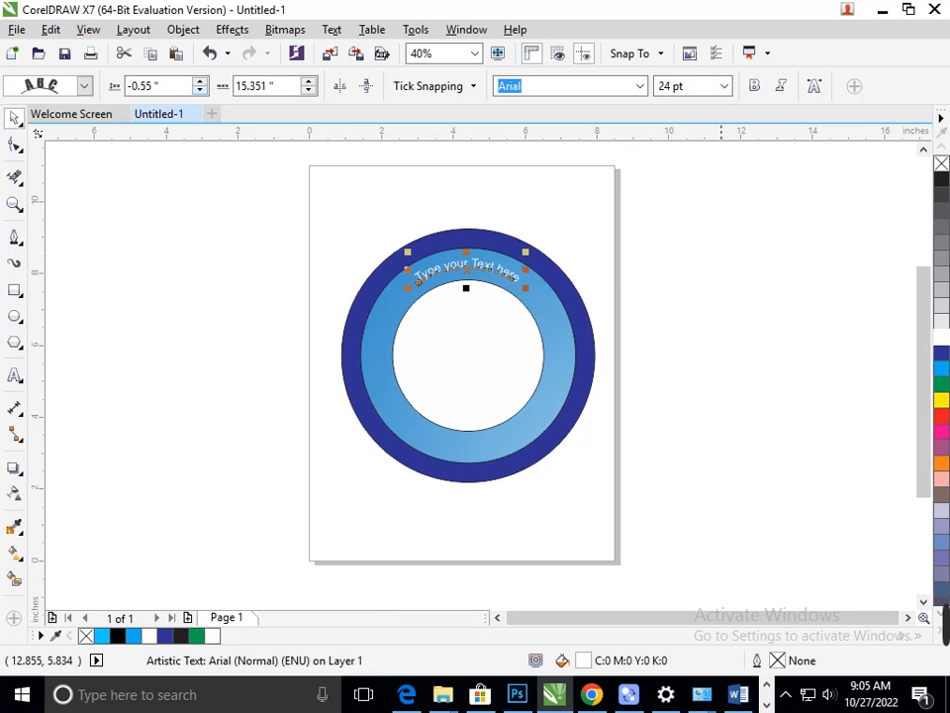
key("ctrl+b")
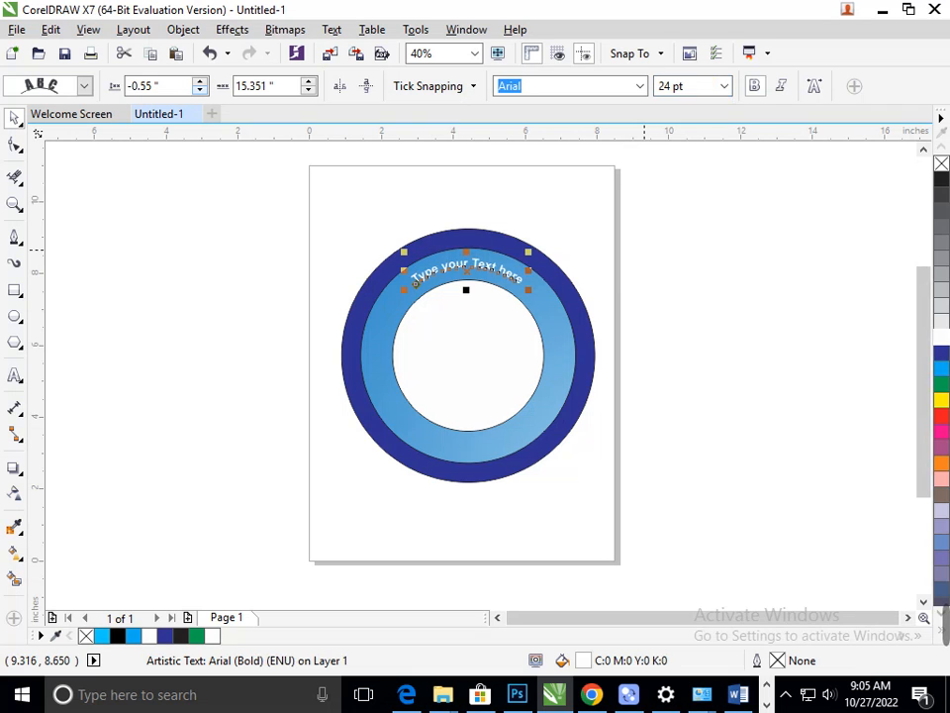
Step: Enlarge the curved text proportionally to about 41 pt so it spans the upper part of the ring
left_click_drag(404, 289, 328, 586)
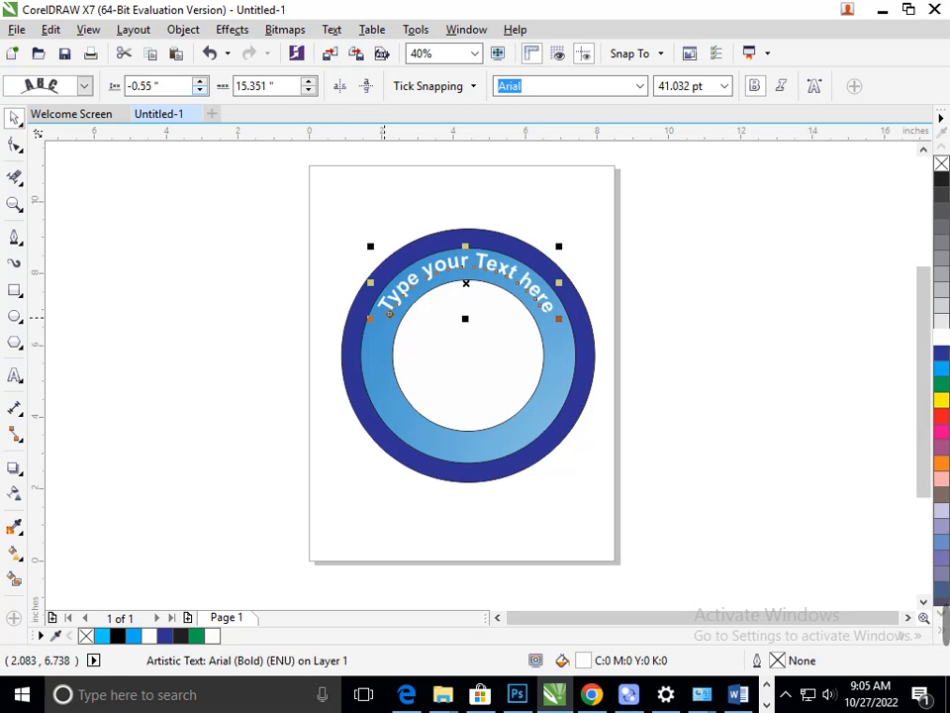
left_click(408, 289)
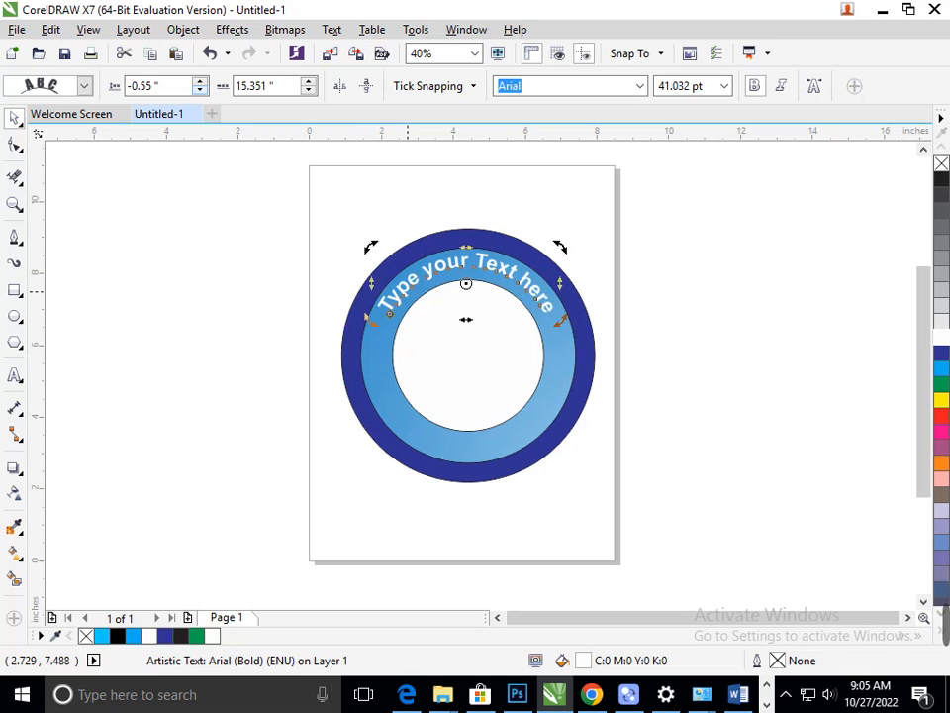
left_click(622, 286)
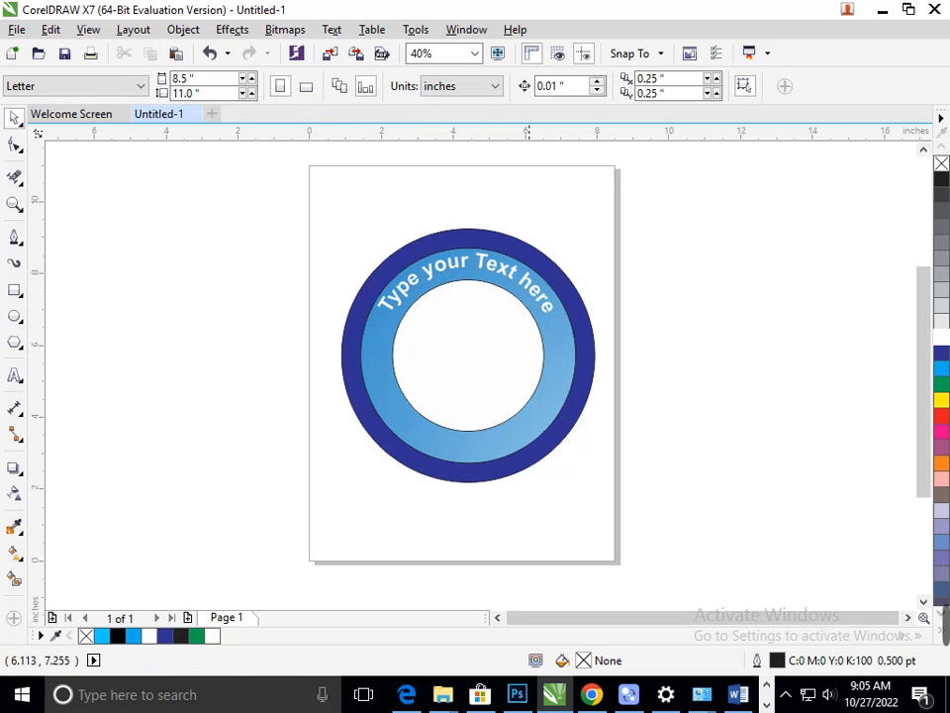
left_click(528, 287)
key("Down")
key("Down")
key("Down")
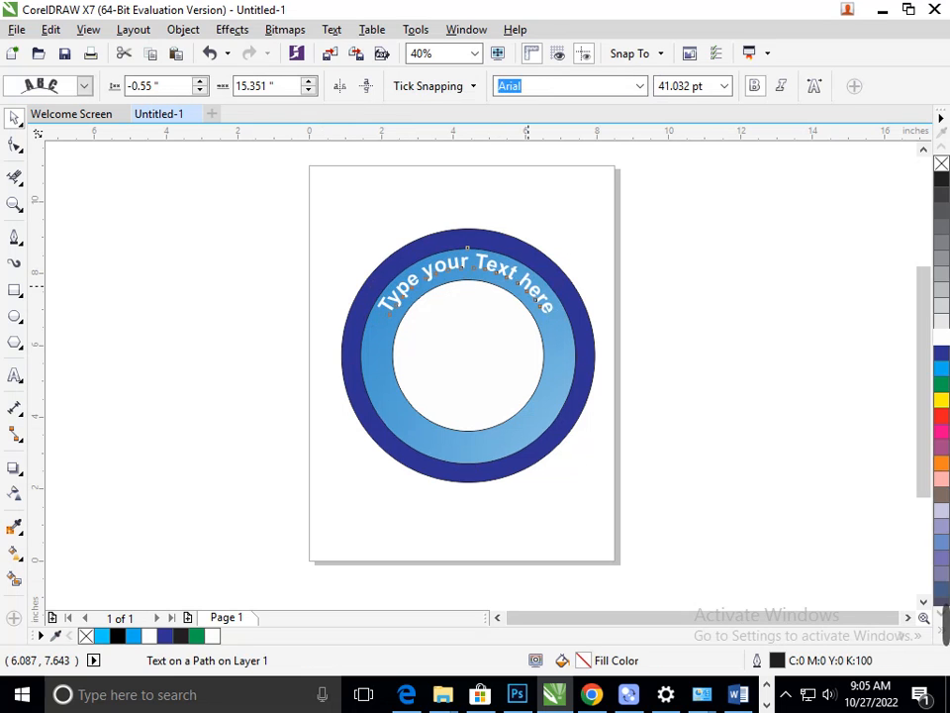
key("ctrl+z")
key("ctrl+z")
key("ctrl+z")
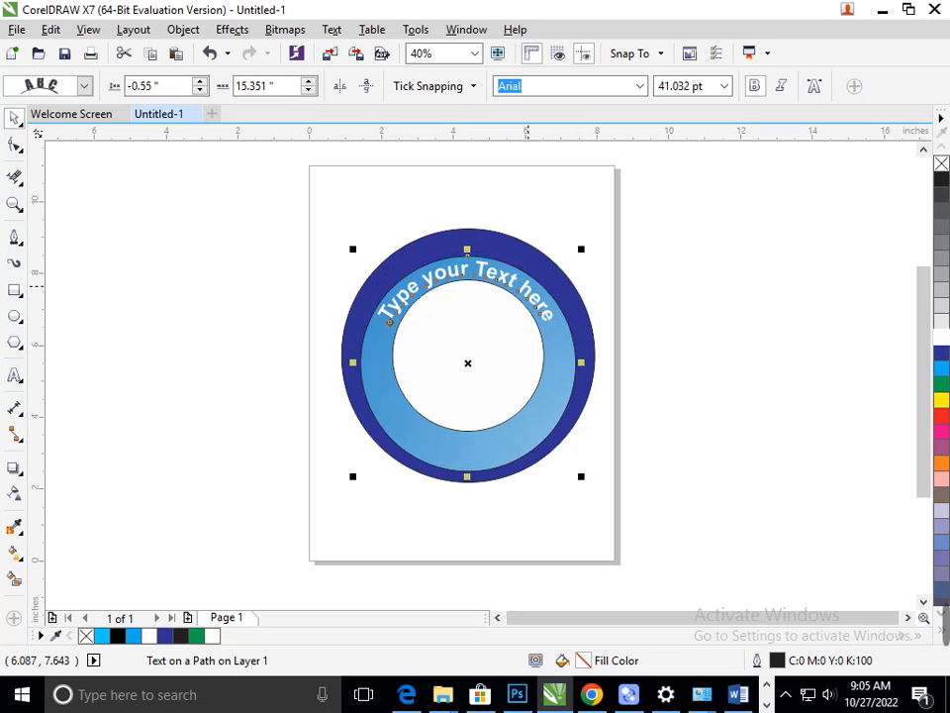
key("ctrl+z")
key("ctrl+z")
key("ctrl+z")
key("ctrl+z")
key("ctrl+z")
key("ctrl+z")
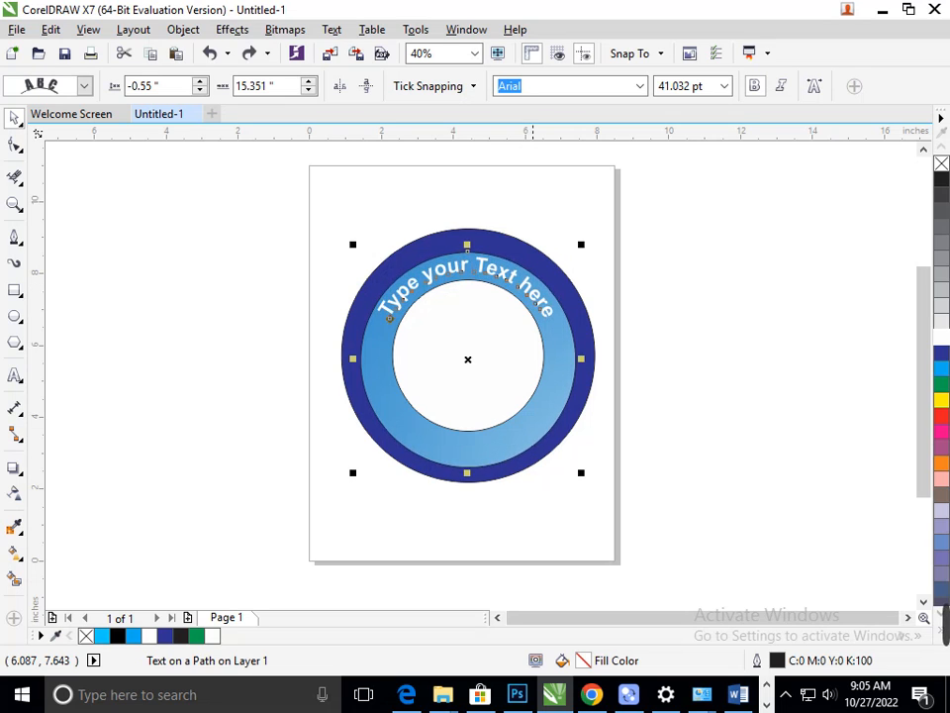
key("ctrl+z")
key("ctrl+z")
key("ctrl+z")
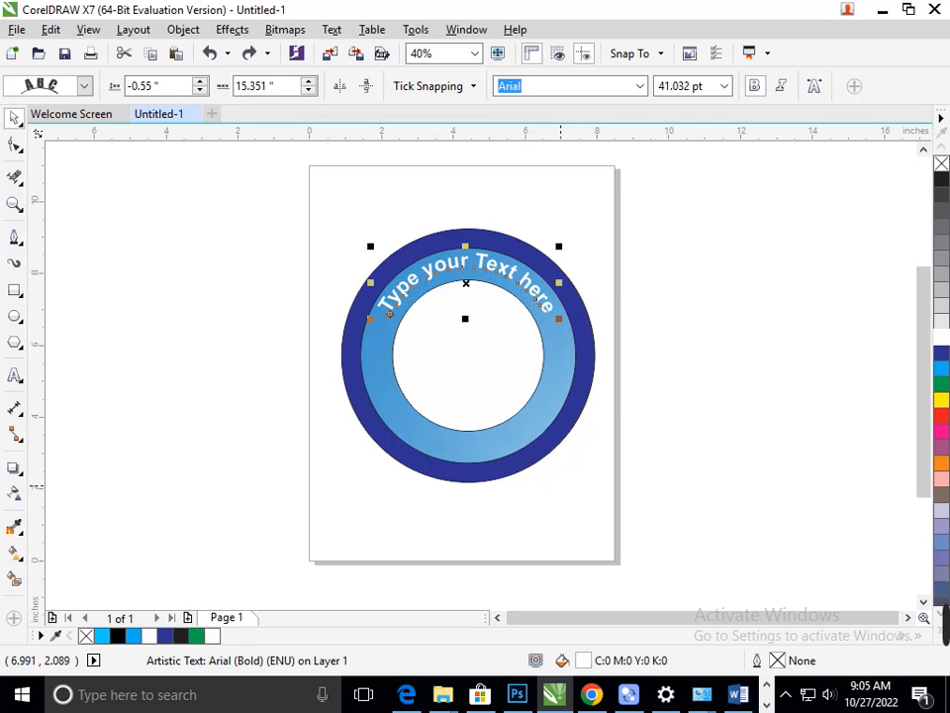
left_click(560, 485)
left_click(430, 272)
key("Down")
left_click(618, 276)
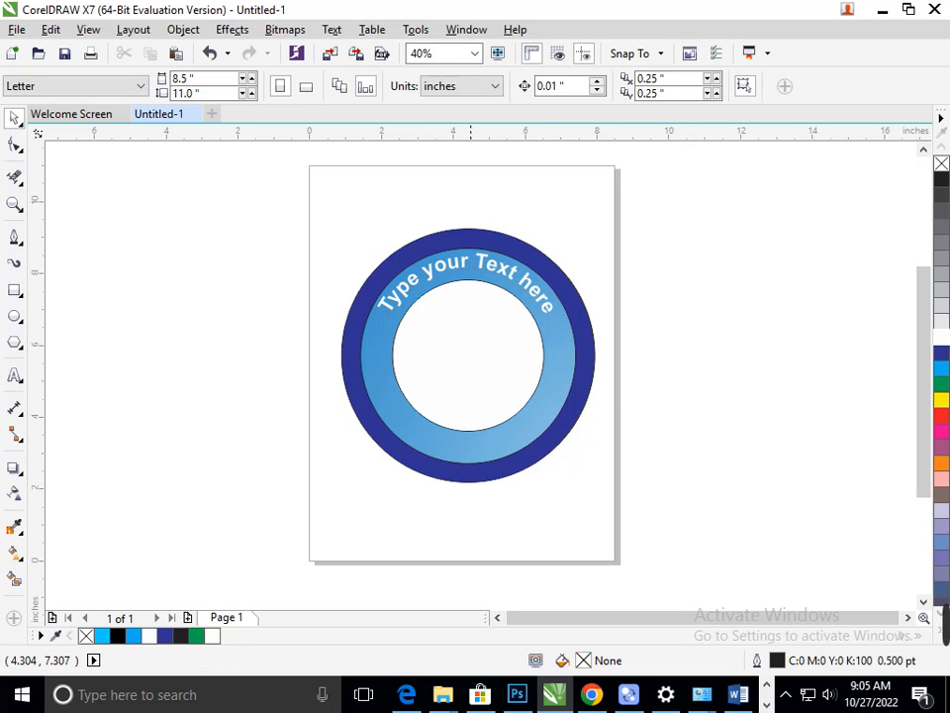
Step: Enlarge the curved text proportionally to about 46.5 pt so it spans more of the ring
left_click(483, 262)
left_click_drag(431, 275, 490, 264)
key("ctrl+z")
left_click_drag(370, 320, 347, 440)
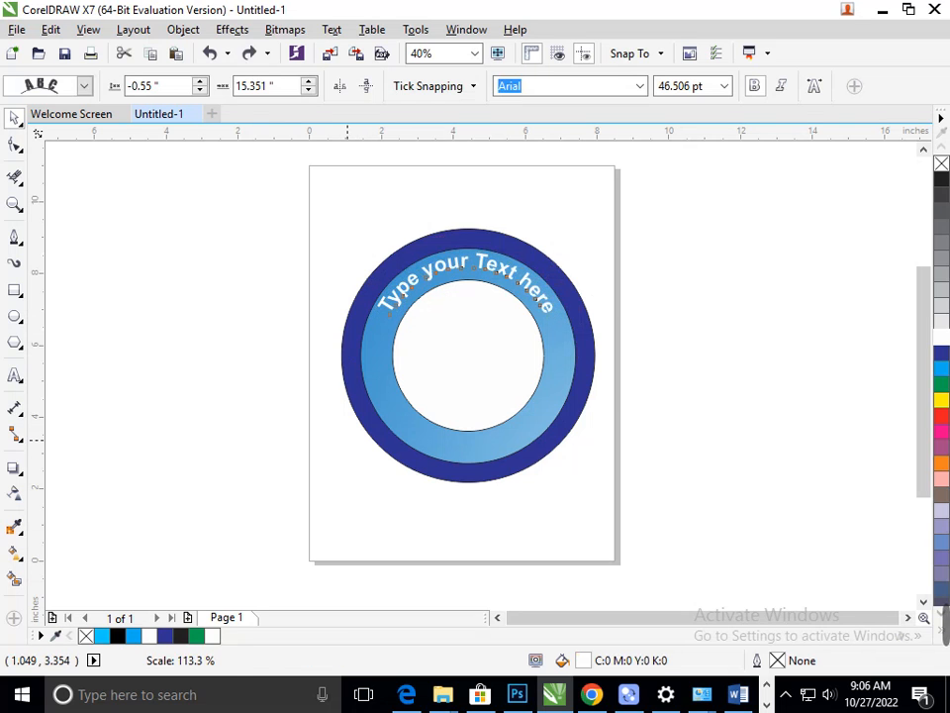
left_click(680, 362)
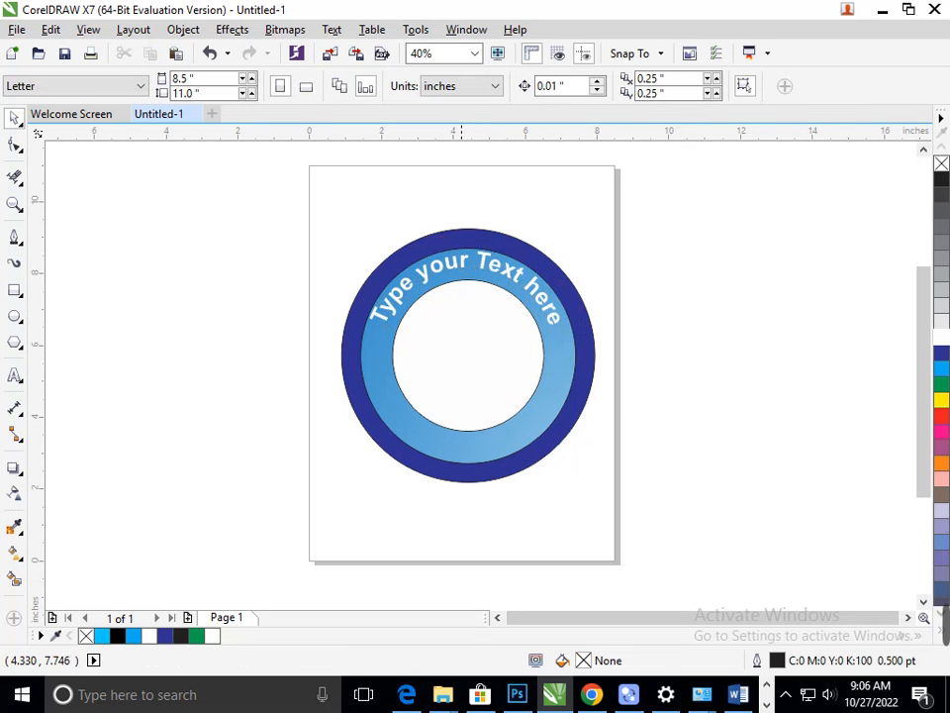
left_click(385, 324)
left_click_drag(385, 324, 432, 388)
left_click(456, 314)
left_click(701, 423)
left_click(471, 343)
mouse_move(471, 343)
left_mouse_down()
mouse_move(470, 305)
mouse_move(469, 339)
left_mouse_up()
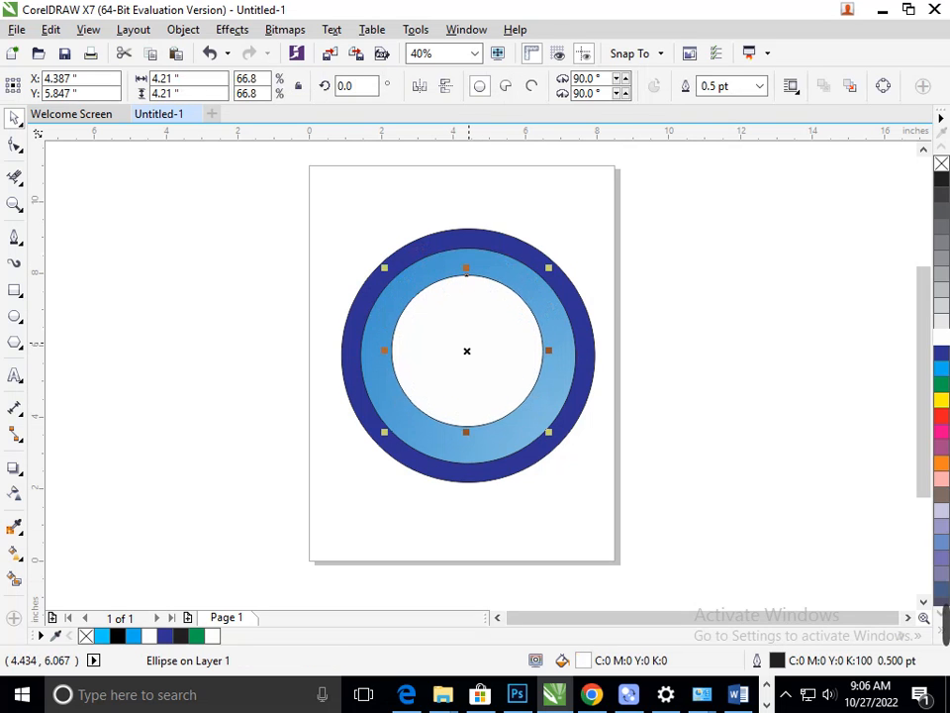
key("ctrl+z")
key("ctrl+z")
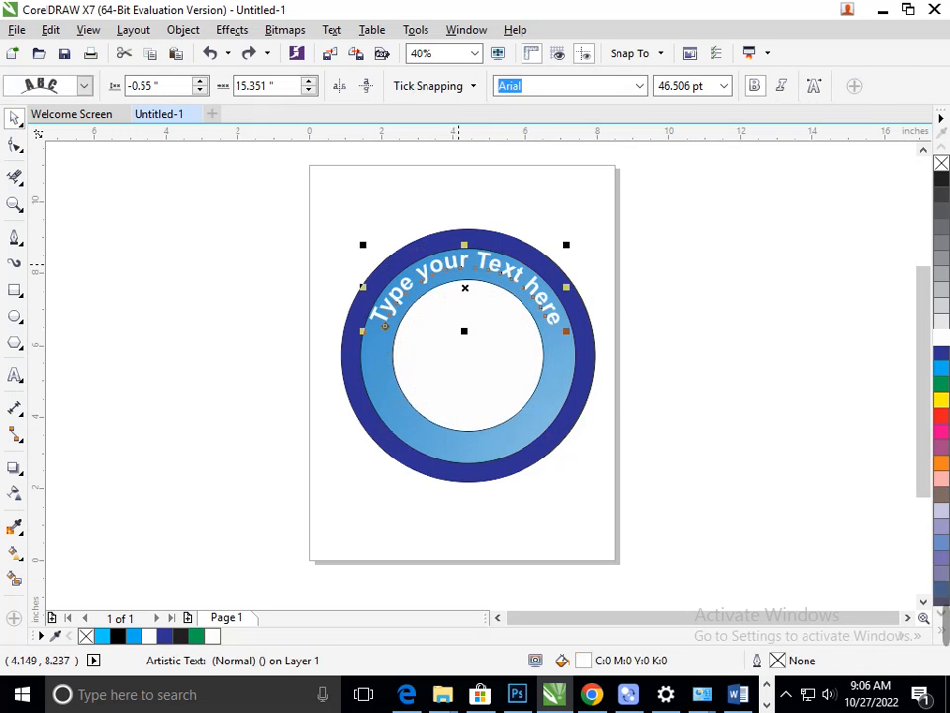
Step: Reposition the curved text within the upper ring to about -0.735 inch from the path, with a 14.169 inch offset
mouse_move(458, 267)
left_mouse_down()
mouse_move(468, 266)
mouse_move(468, 294)
mouse_move(539, 355)
mouse_move(548, 351)
mouse_move(468, 278)
mouse_move(475, 265)
mouse_move(468, 278)
mouse_move(472, 264)
mouse_move(462, 272)
left_mouse_up()
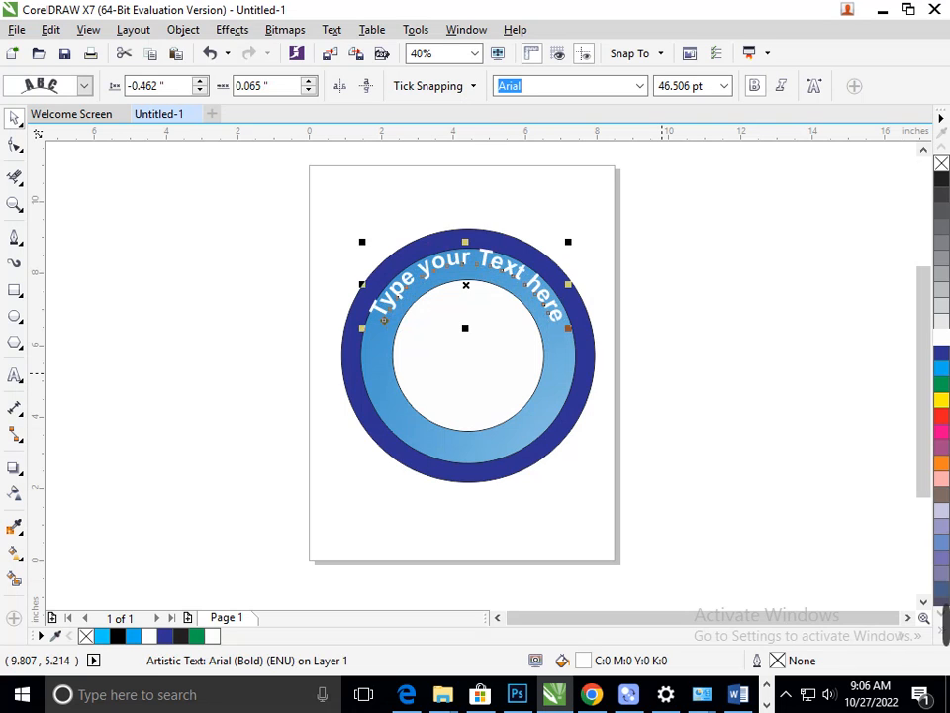
left_click_drag(466, 286, 544, 353)
left_click_drag(470, 306, 485, 268)
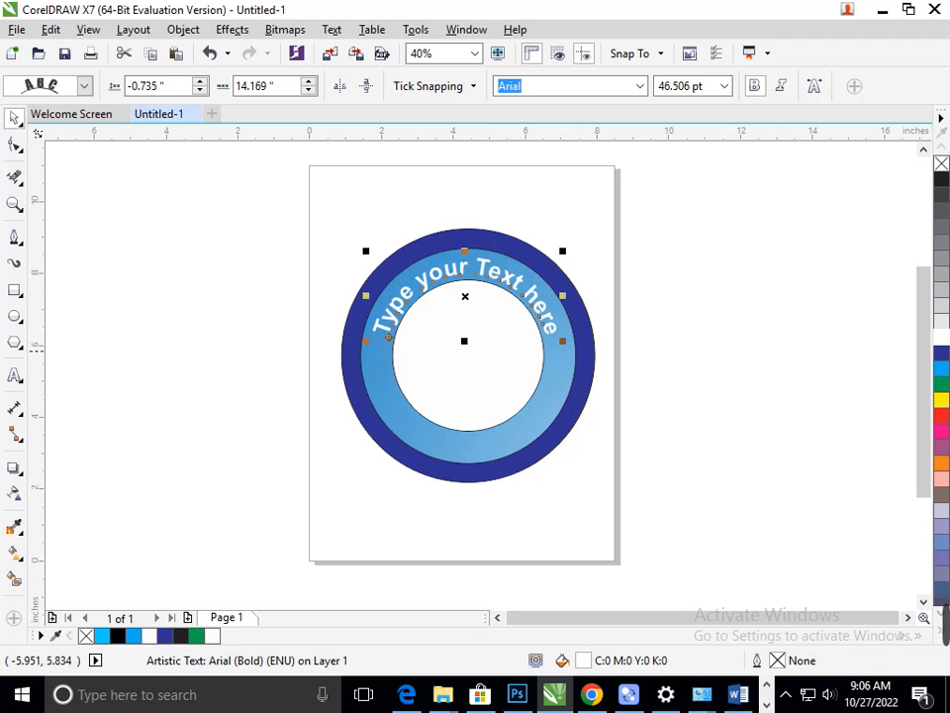
left_click(133, 348)
left_click(15, 375)
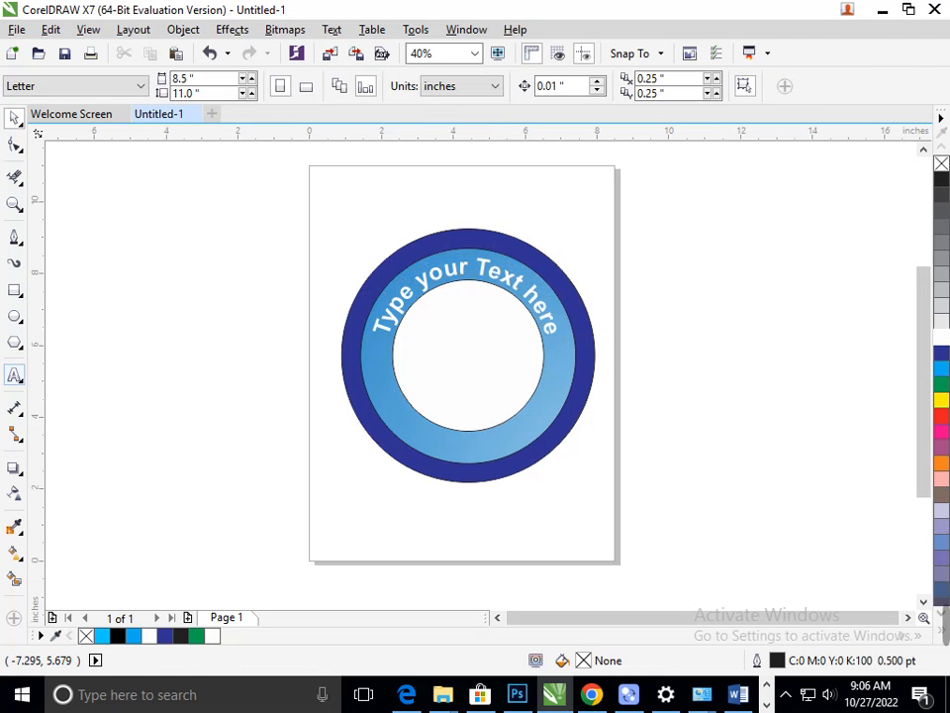
left_click(113, 343)
type("a")
key("BackSpace")
type("T")
left_click(786, 695)
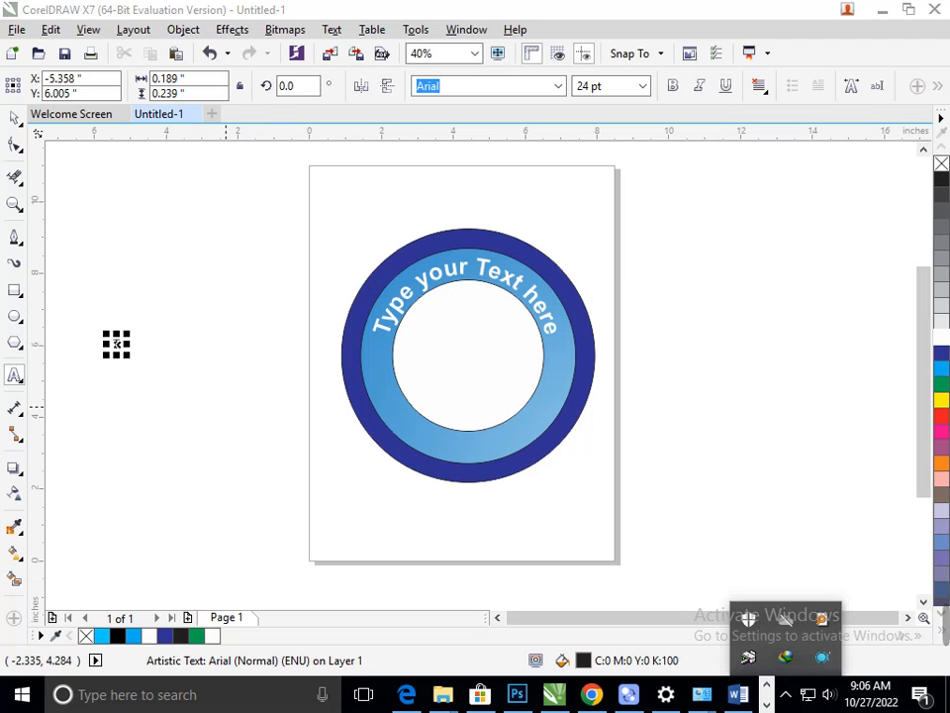
left_click(116, 343)
left_click(14, 118)
left_click(171, 278)
left_click(115, 343)
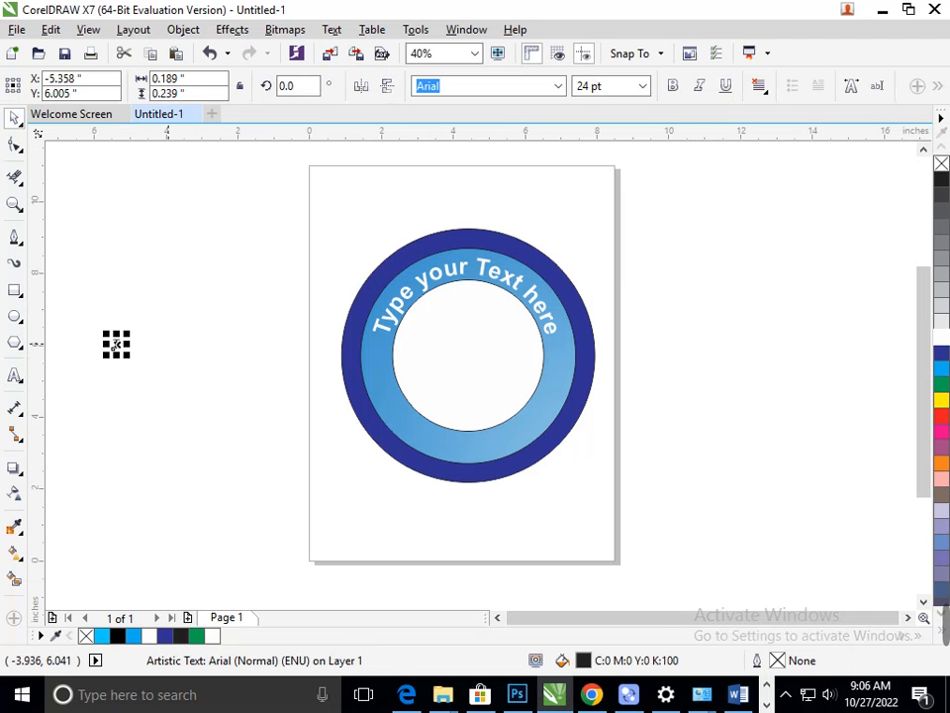
key("Delete")
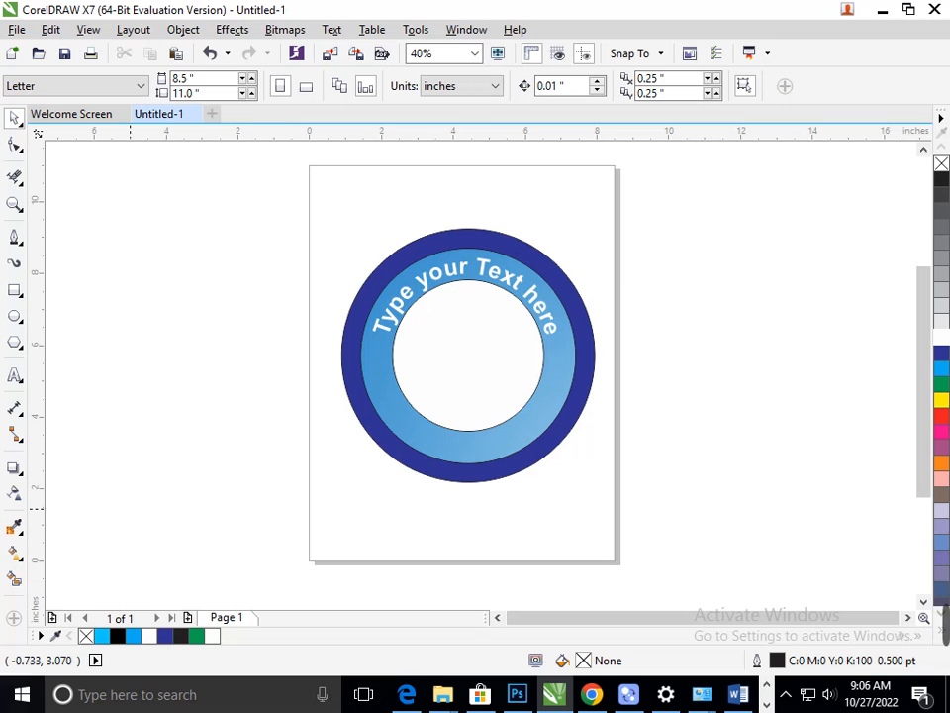
Step: Add the text "Type your Text Here" beside the page and fit it to the circle's path along the ring's lower part
left_click(127, 373)
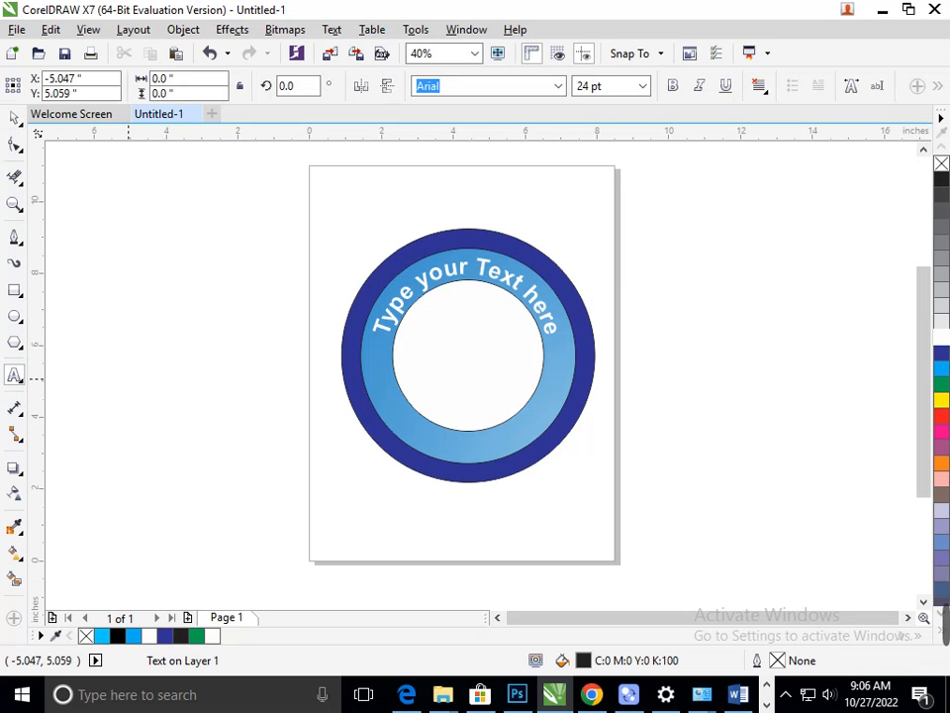
type("Type your Text Here")
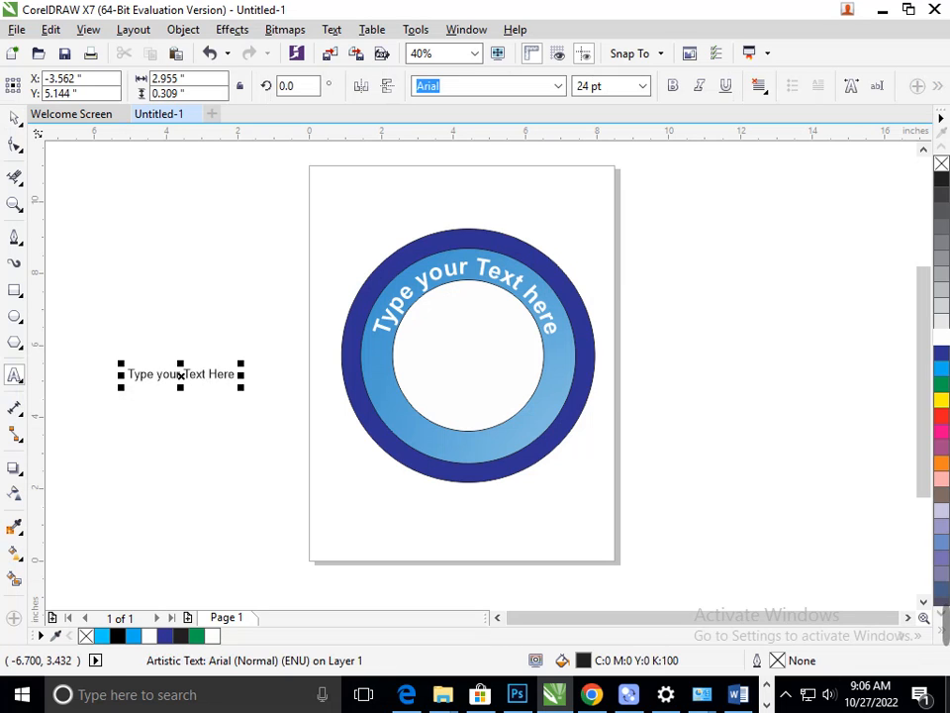
left_click(332, 28)
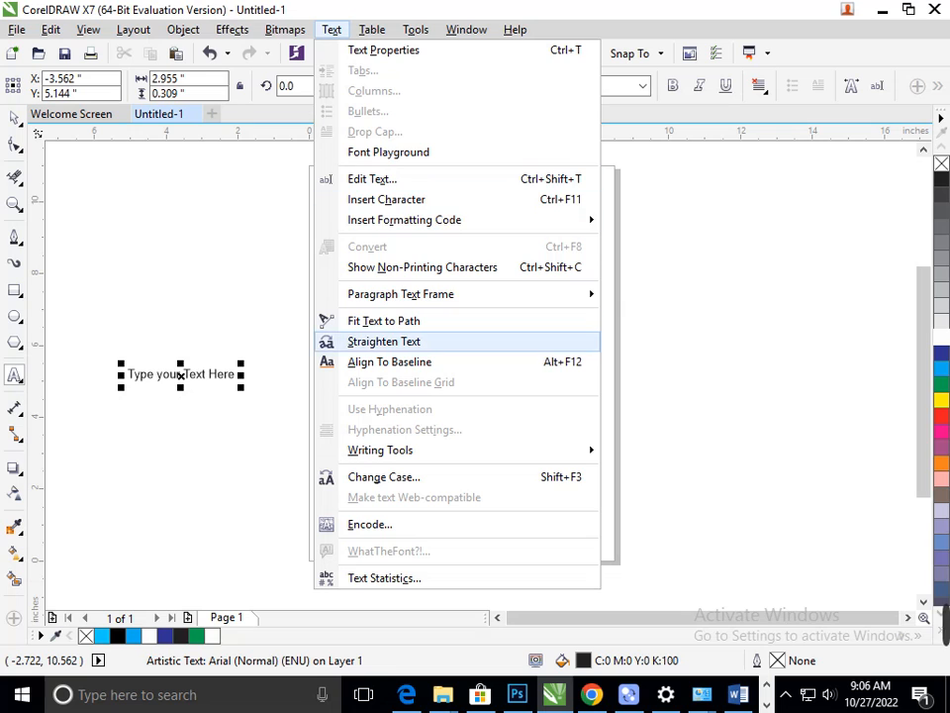
left_click(400, 322)
left_click_drag(401, 438, 467, 442)
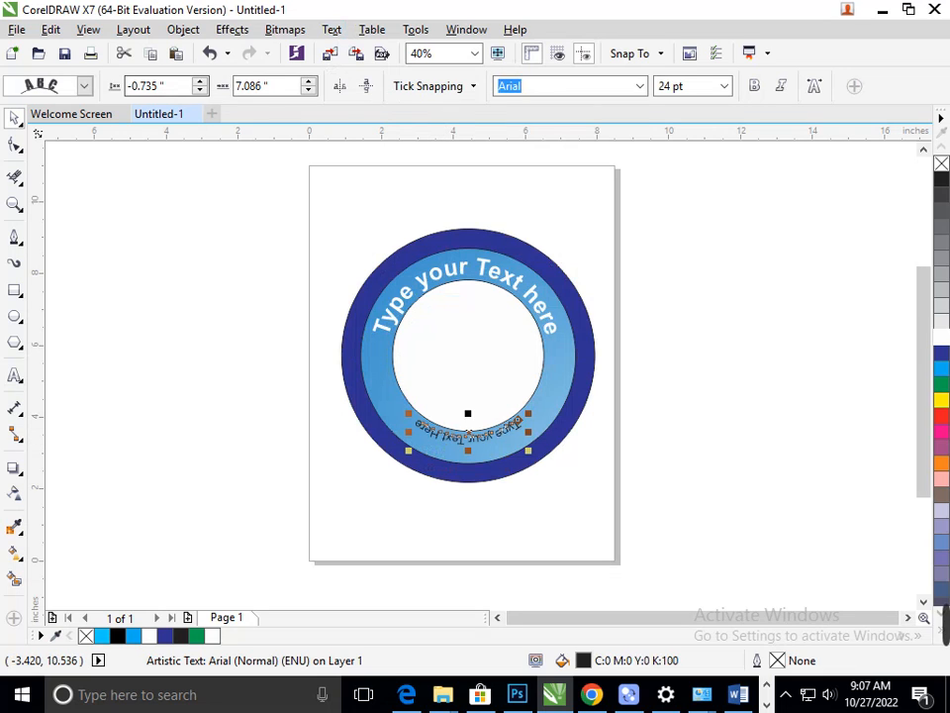
Step: Mirror the lower curved text horizontally and enlarge it proportionally to about 41.8 pt
left_click(366, 86)
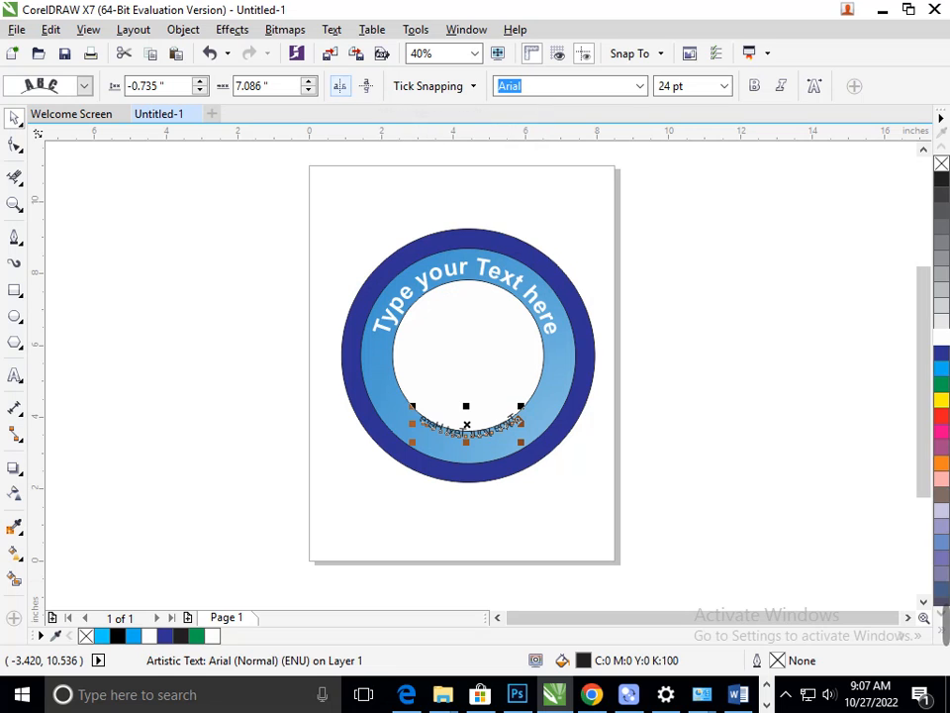
left_click(340, 86)
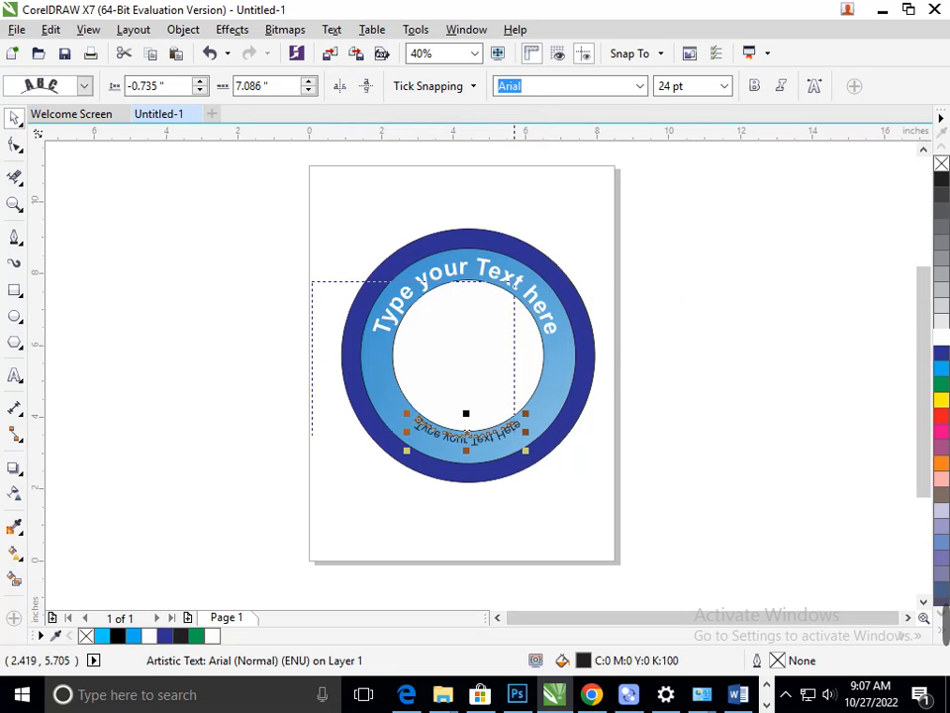
scroll(535, 482, "up", 2)
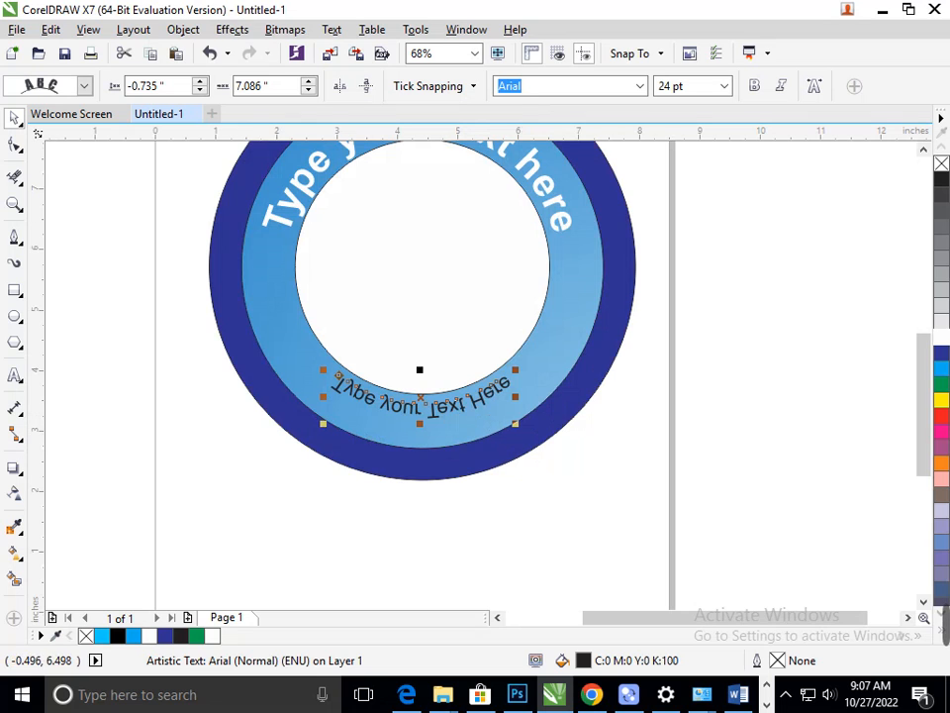
left_click_drag(320, 364, 187, 186)
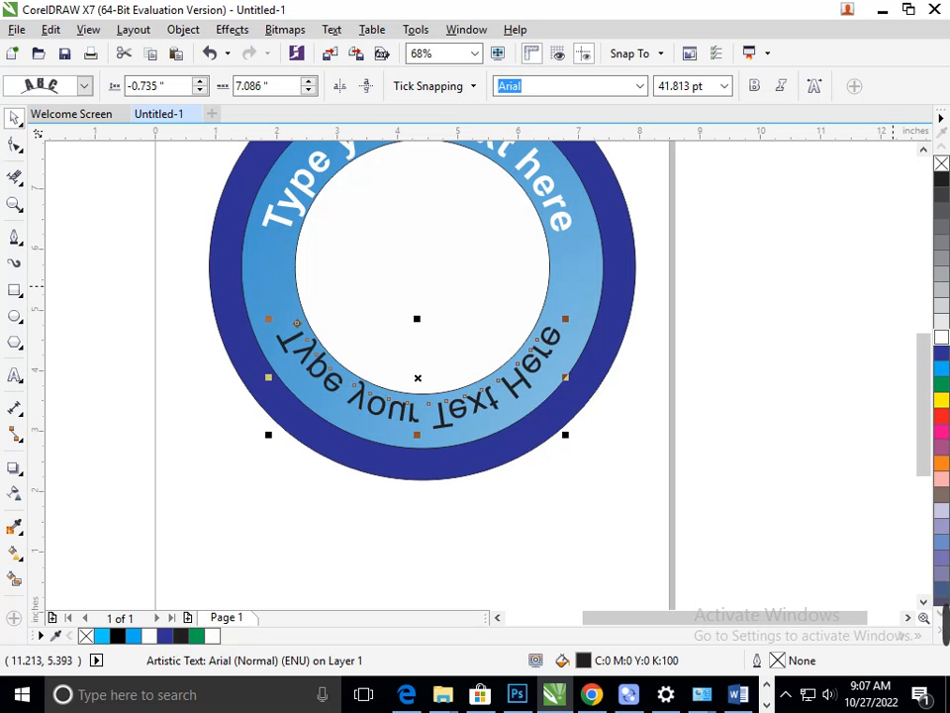
Step: Colour the lower curved text white and make it bold
left_click(941, 337)
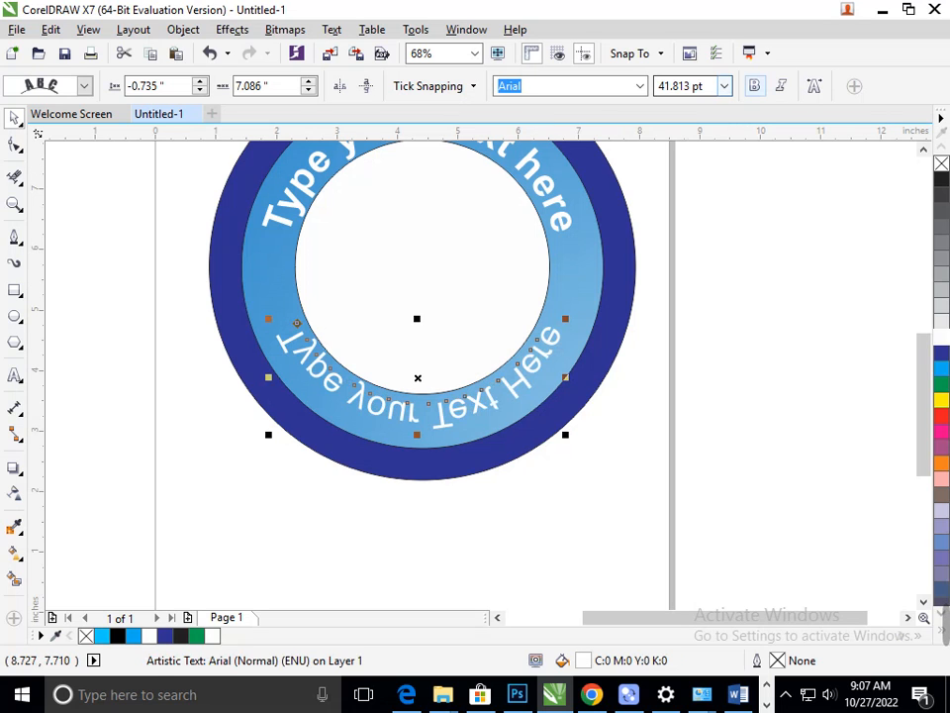
left_click(755, 86)
scroll(534, 388, "down", 1)
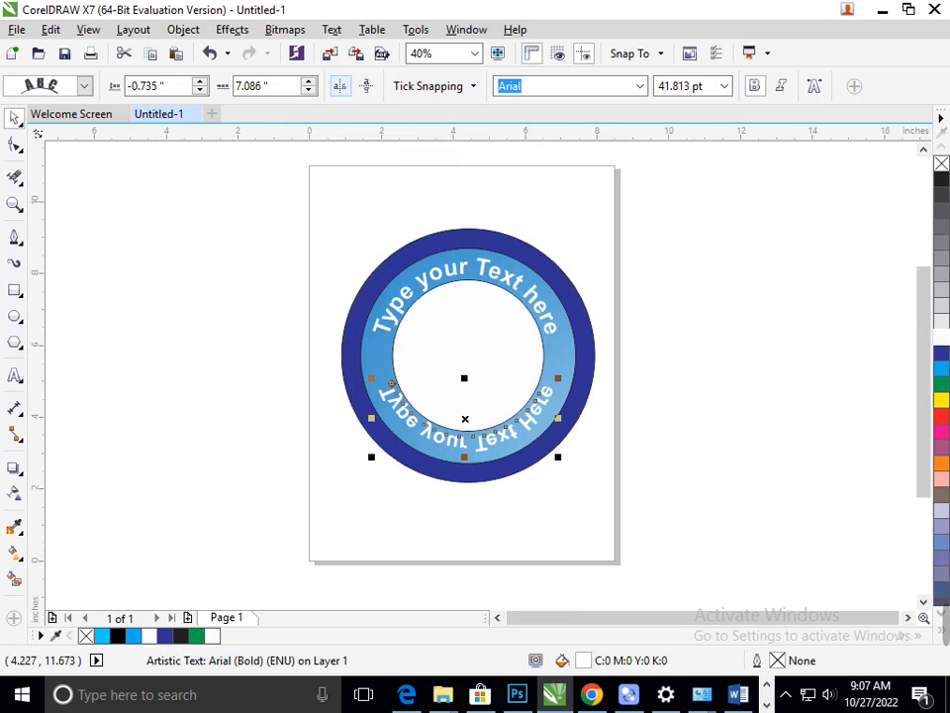
Step: Shift the lower text to about -0.42 inch from the path and mirror it both horizontally and vertically so it reads upright
left_click(340, 87)
left_click(366, 86)
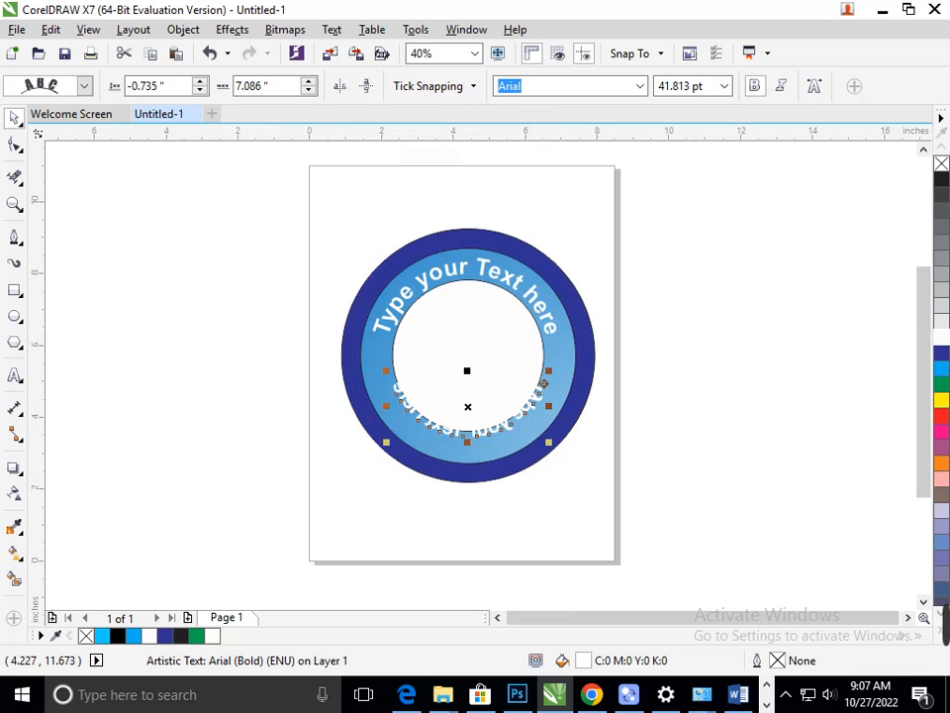
left_click_drag(467, 442, 467, 456)
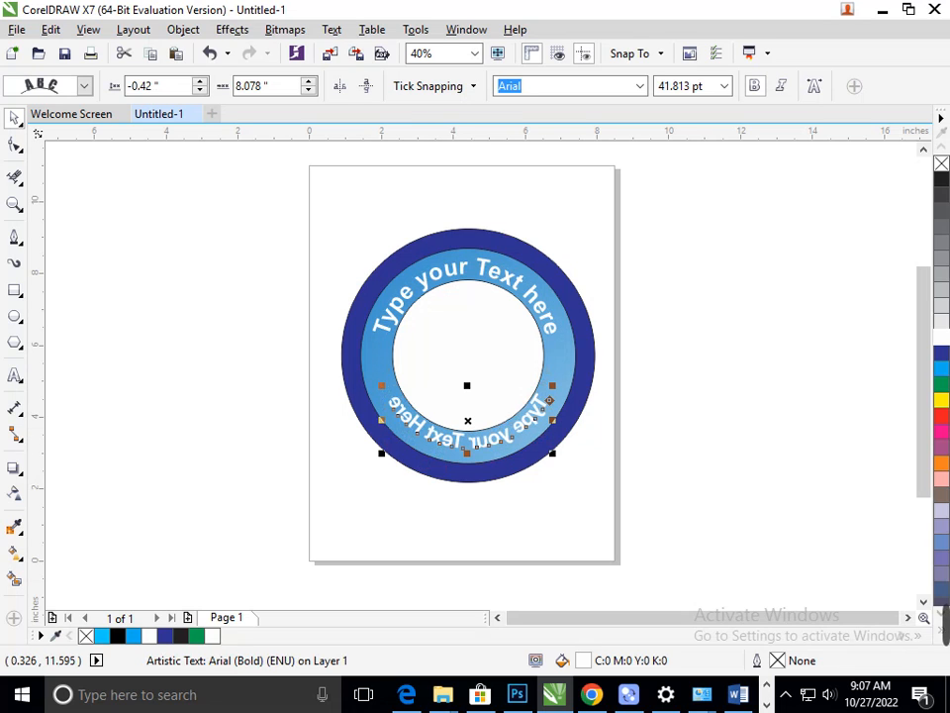
left_click(366, 86)
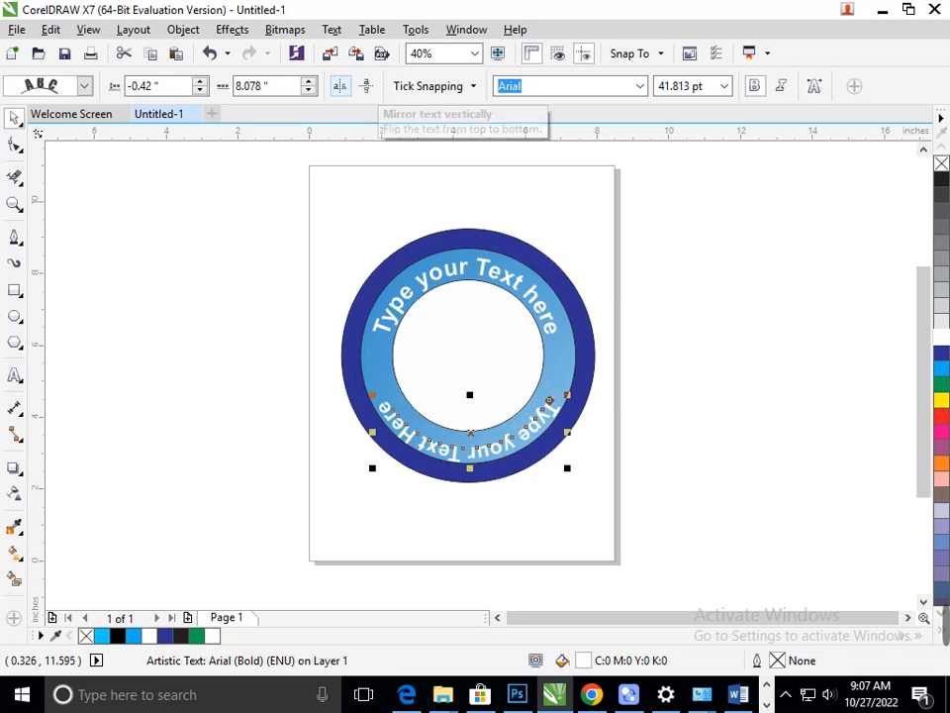
left_click(339, 86)
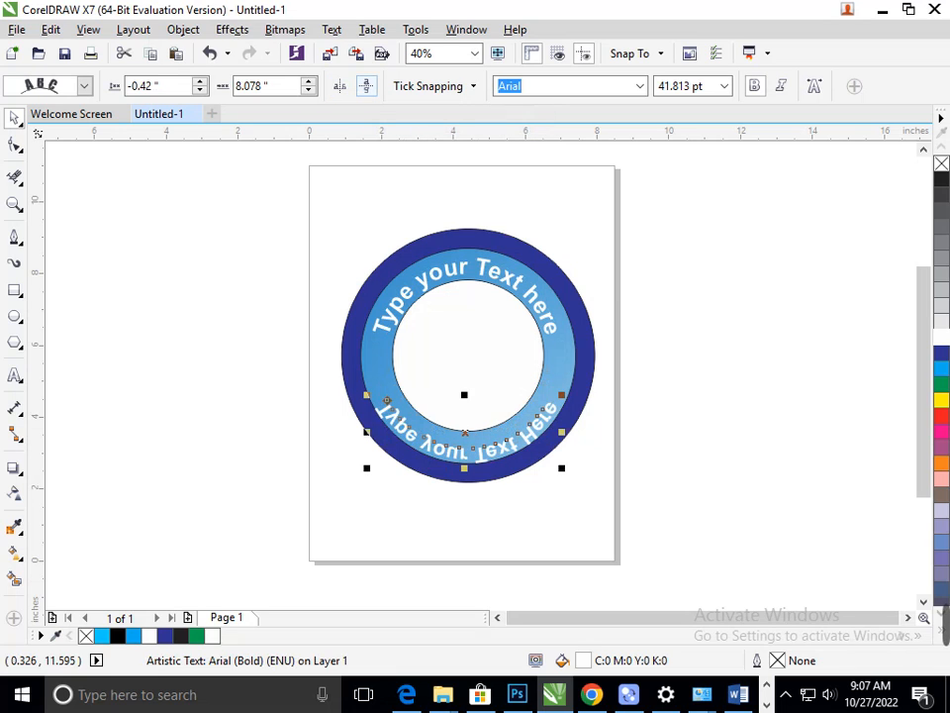
left_click(494, 548)
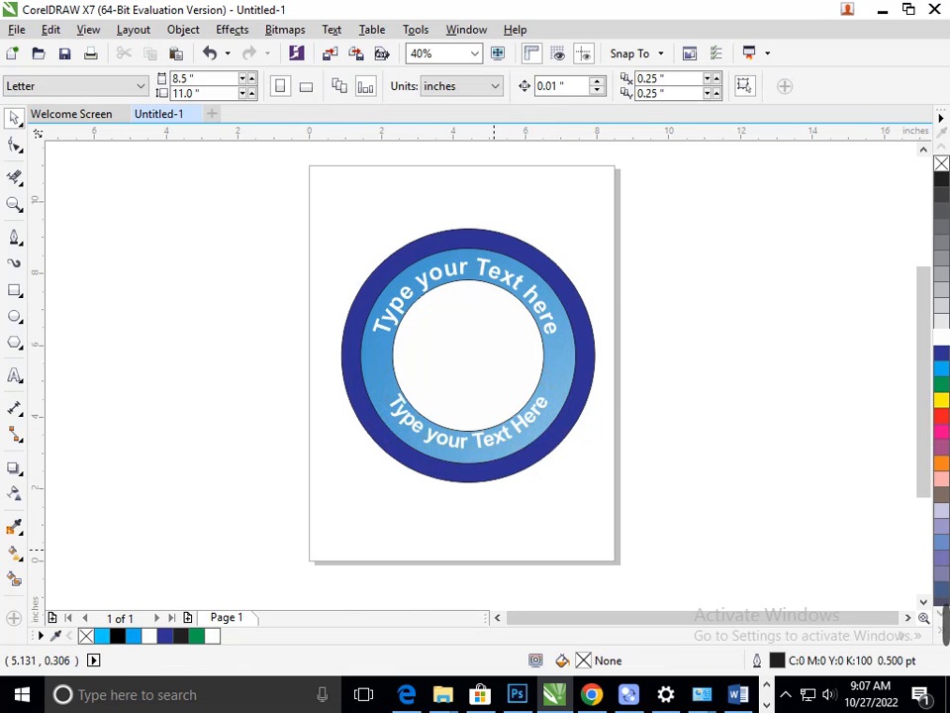
left_click(457, 448)
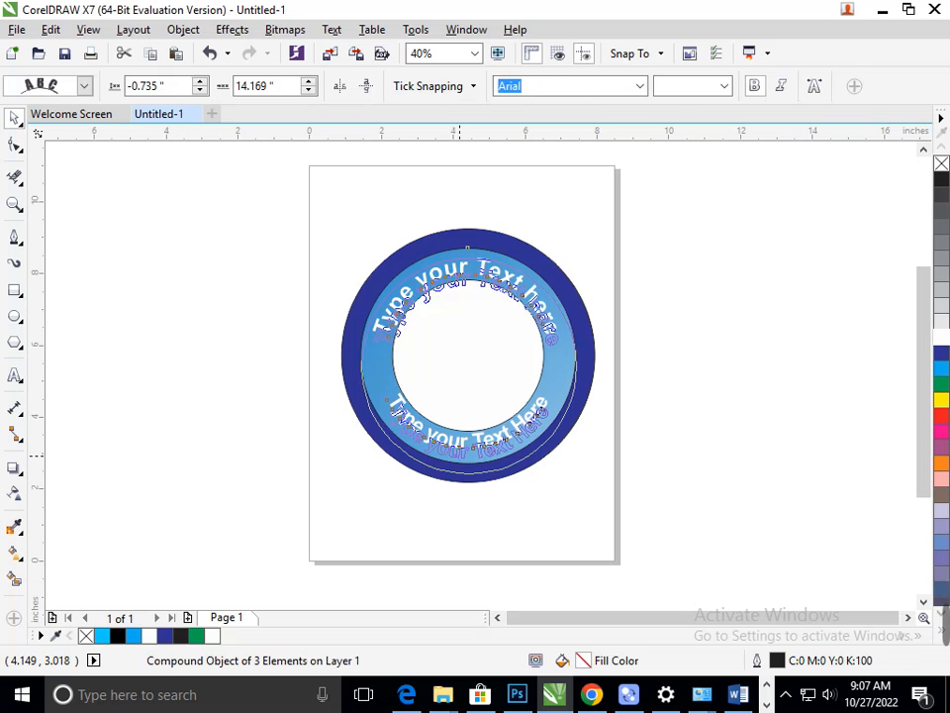
left_click(479, 527)
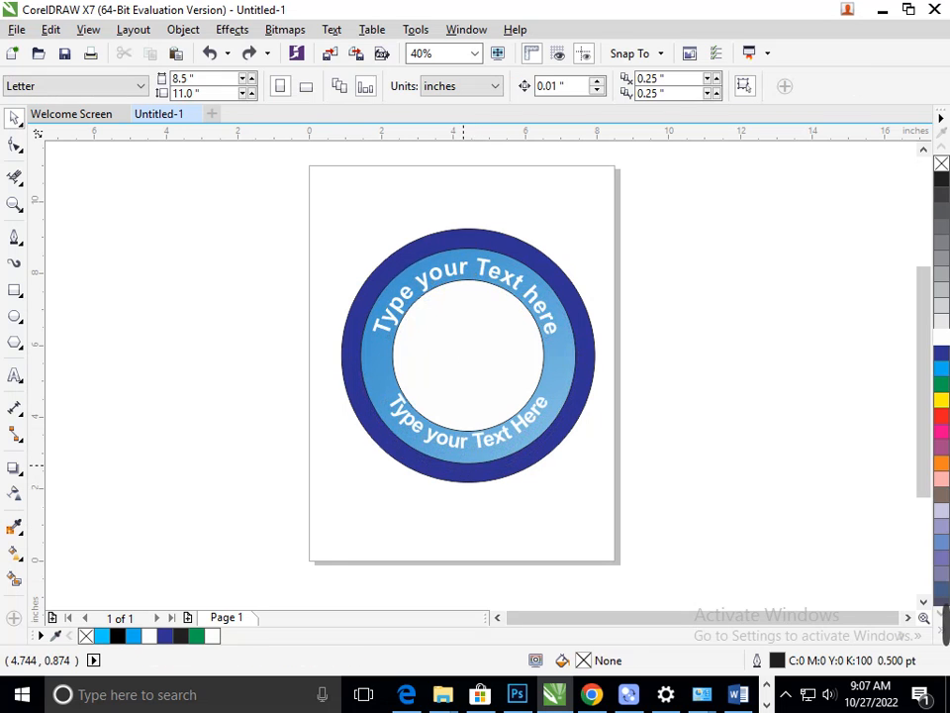
left_click(456, 444)
left_click(449, 507)
left_click(446, 442)
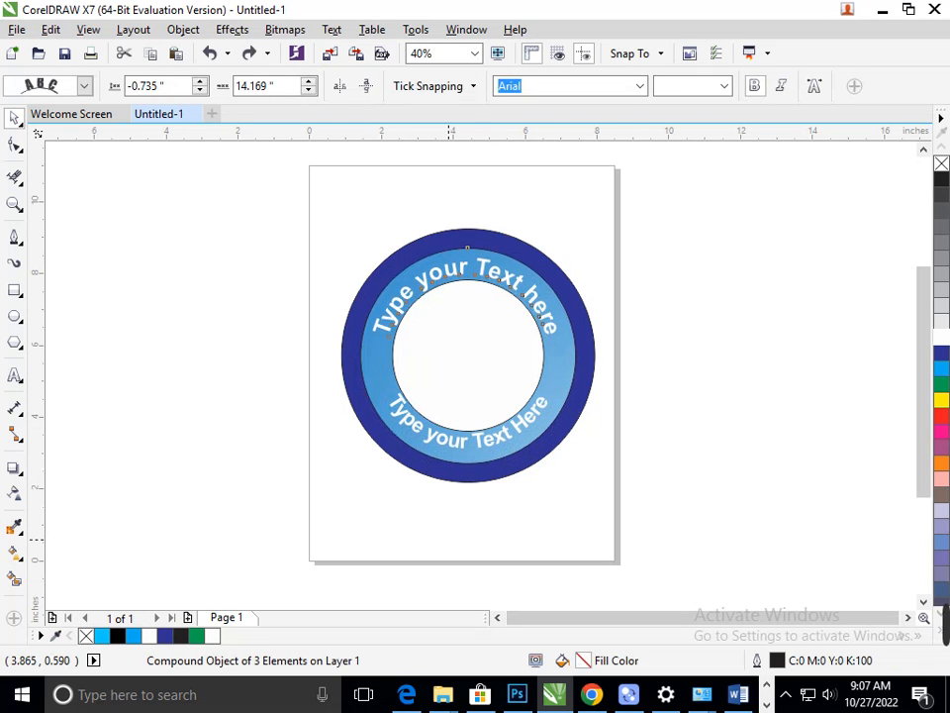
left_click(449, 524)
Step: Move the inner white circle to about X 4.361, Y 5.743 inches and shrink it proportionally to about 3.917 inches across
mouse_move(465, 385)
left_mouse_down()
mouse_move(473, 371)
mouse_move(464, 381)
left_mouse_up()
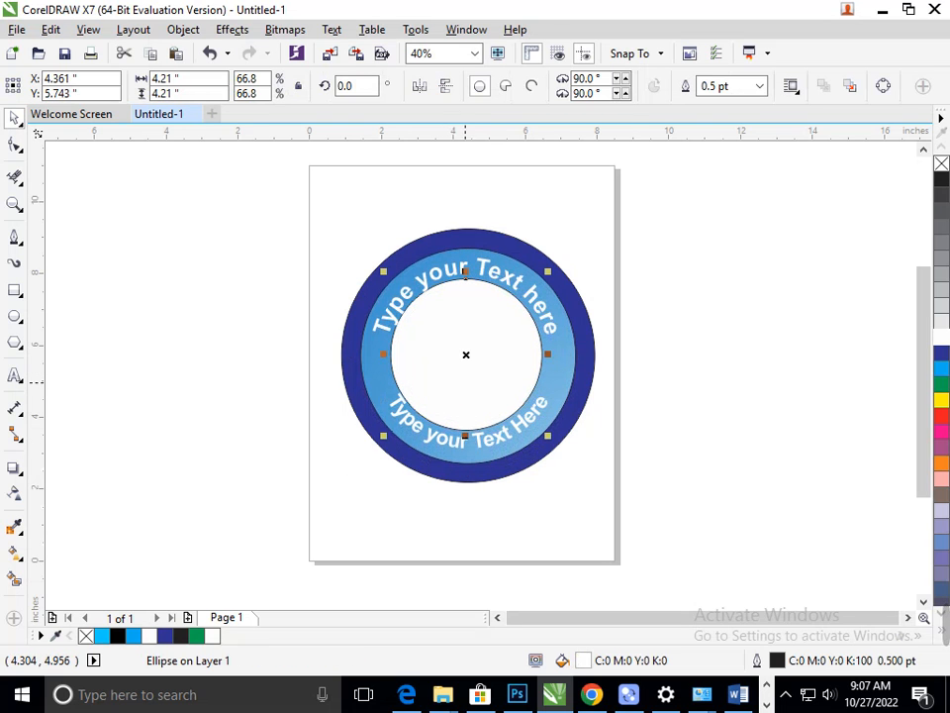
left_click_drag(548, 434, 540, 430)
left_click(525, 539)
left_click(479, 382)
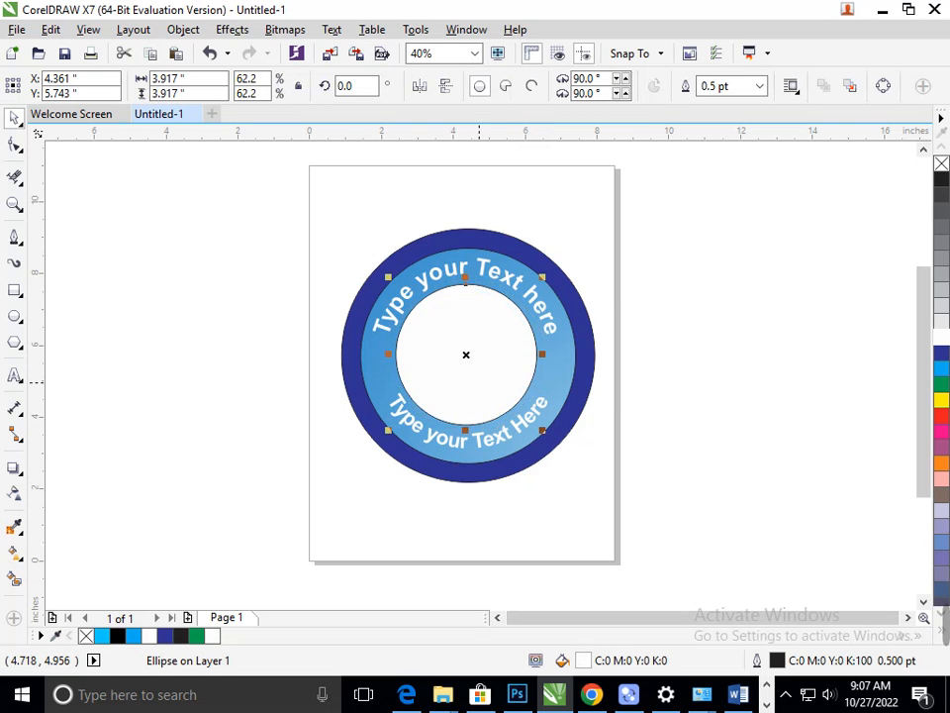
Step: Nudge the inner white circle to about X 4.491, Y 5.723 inches so it sits centred within the blue rings
key("Right")
key("Right")
key("Right")
key("Right")
key("Right")
key("Right")
key("Right")
key("Right")
key("Right")
key("Right")
key("Right")
key("Right")
key("Right")
key("Right")
key("Right")
key("Down")
key("Down")
key("Left")
key("Left")
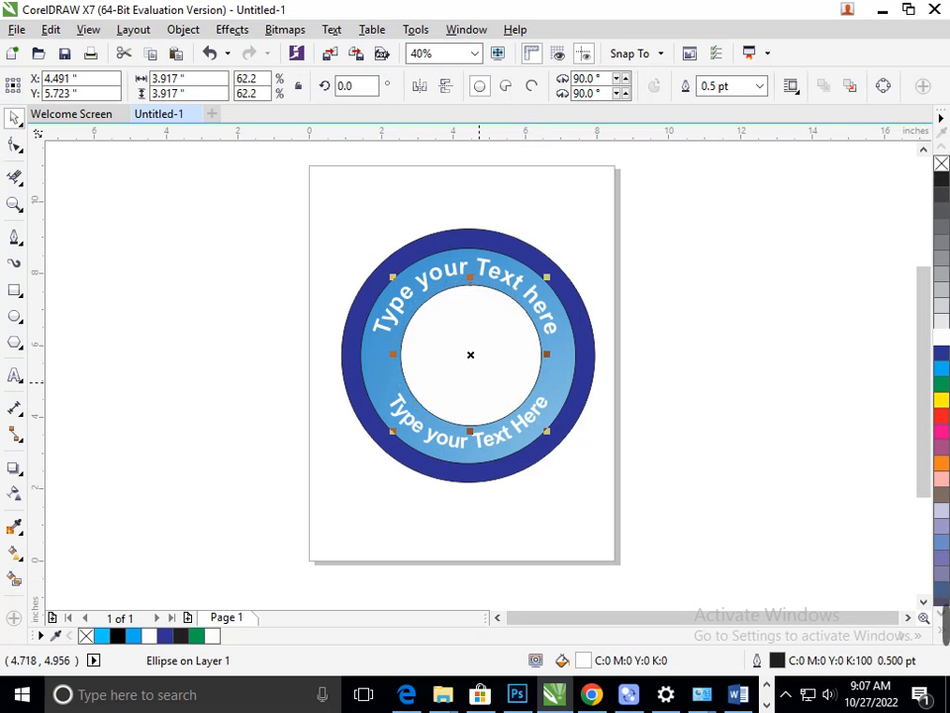
key("Escape")
Step: Add the artistic text "sign", enlarge it to about 108 pt and place it in the middle of the white circle
key("F8")
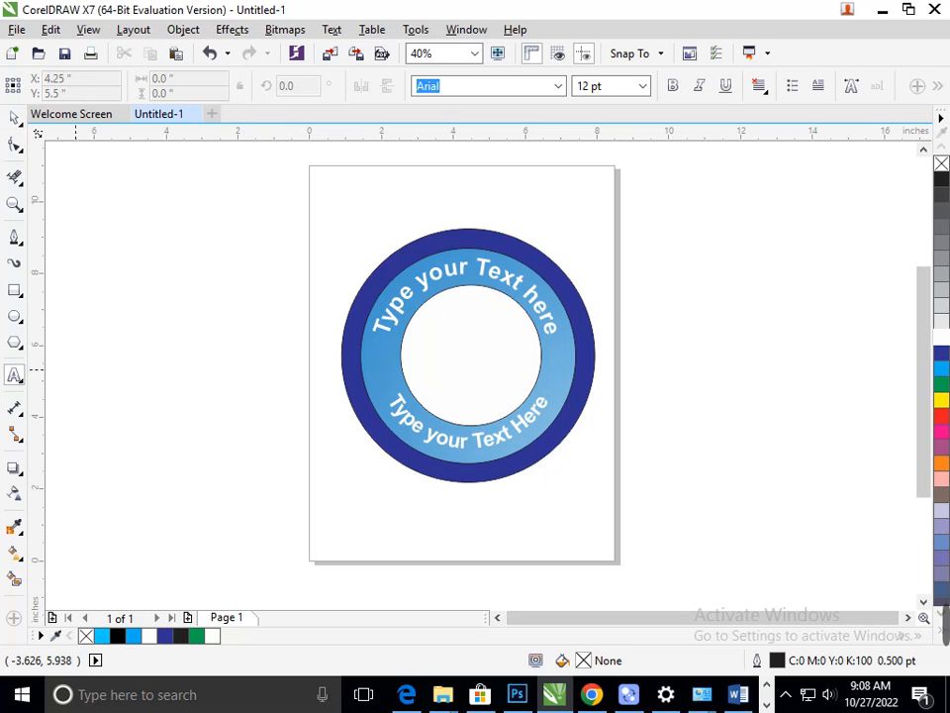
left_click(94, 346)
type("sing")
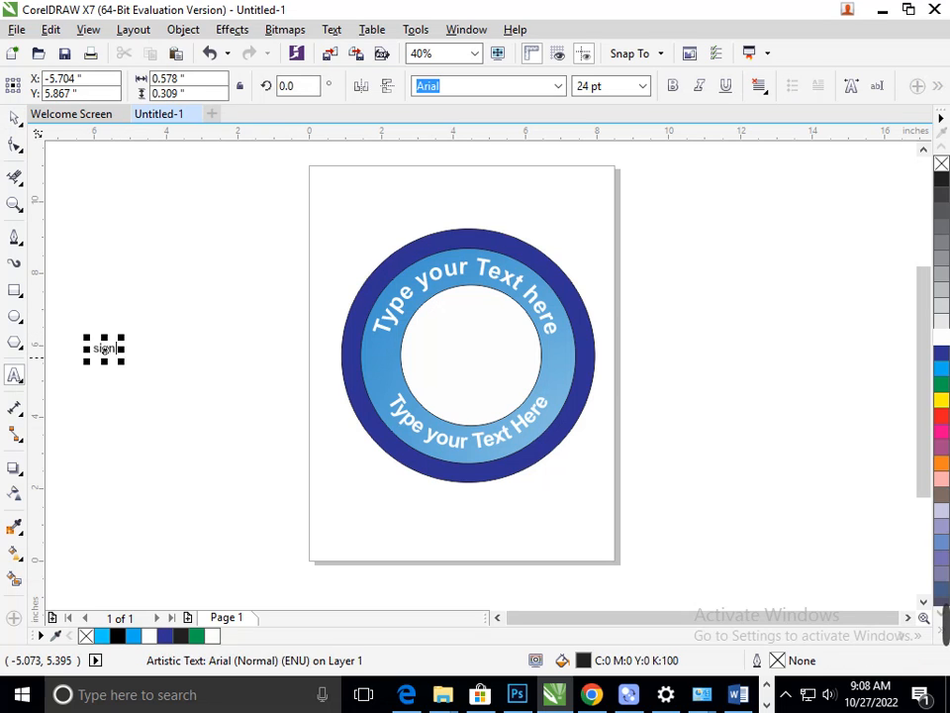
left_click_drag(122, 362, 158, 381)
left_click(14, 119)
left_click_drag(104, 359, 469, 368)
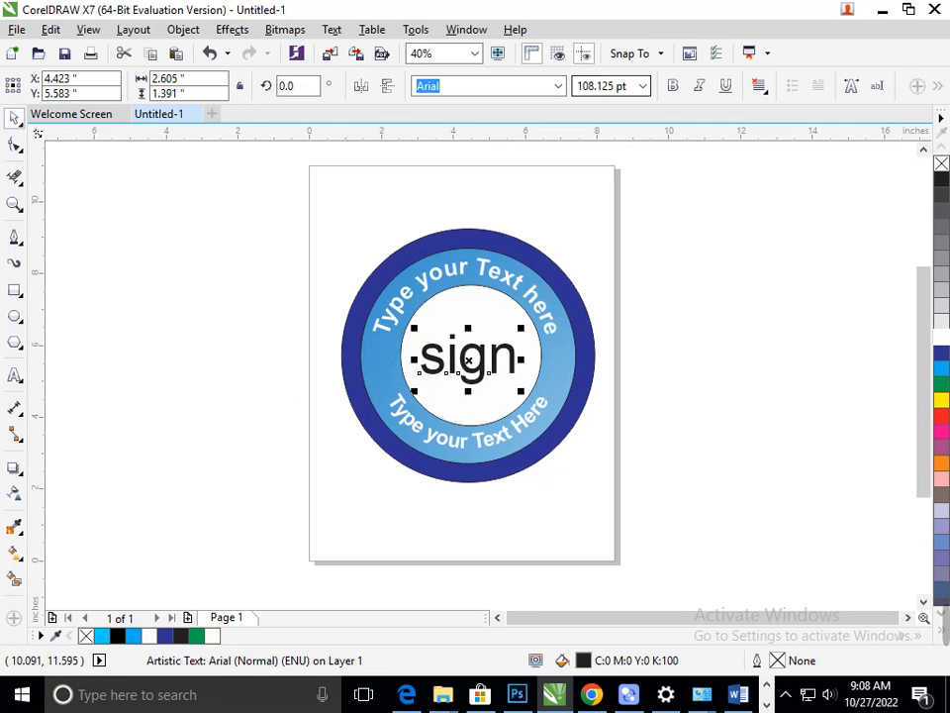
Step: Change the "sign" text to Britannic Bold, then centre it in the white circle at about 92 pt
left_click(559, 86)
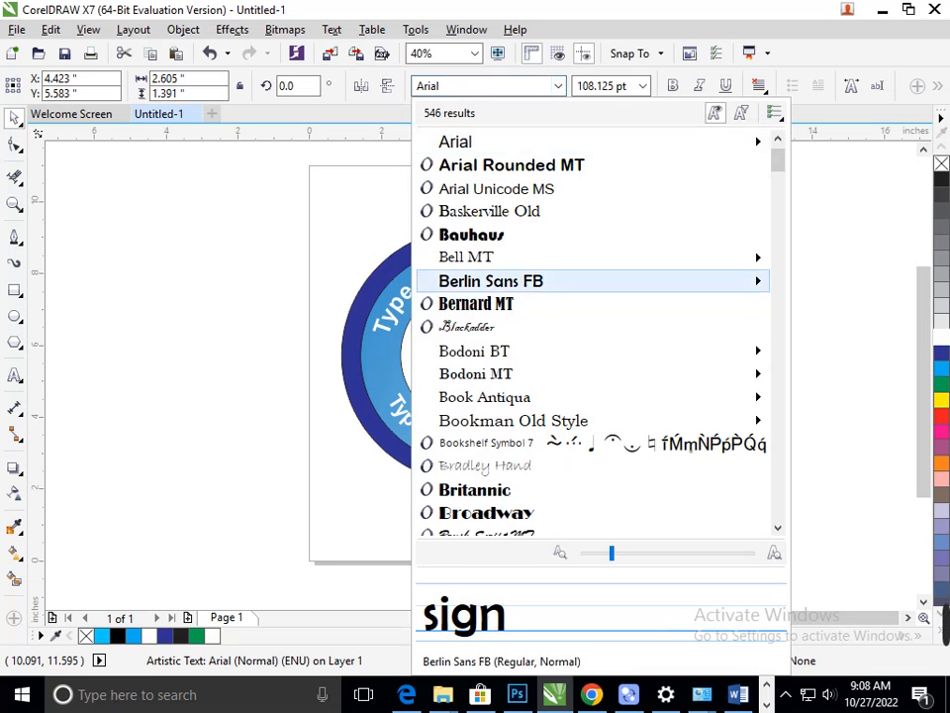
left_click(470, 235)
left_click_drag(467, 361, 229, 317)
left_click(445, 86)
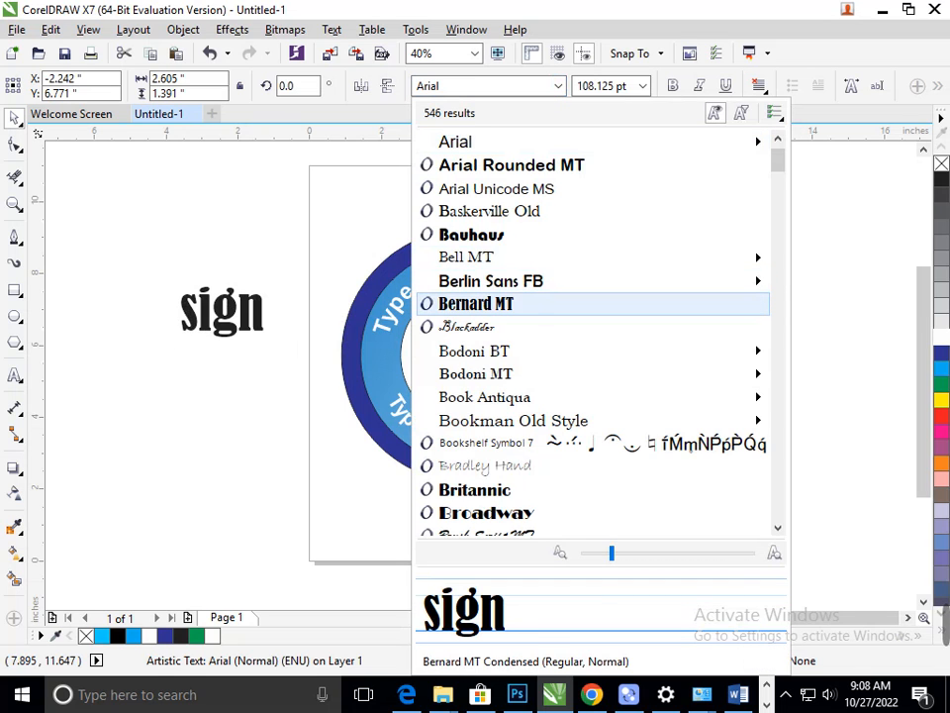
mouse_move(494, 281)
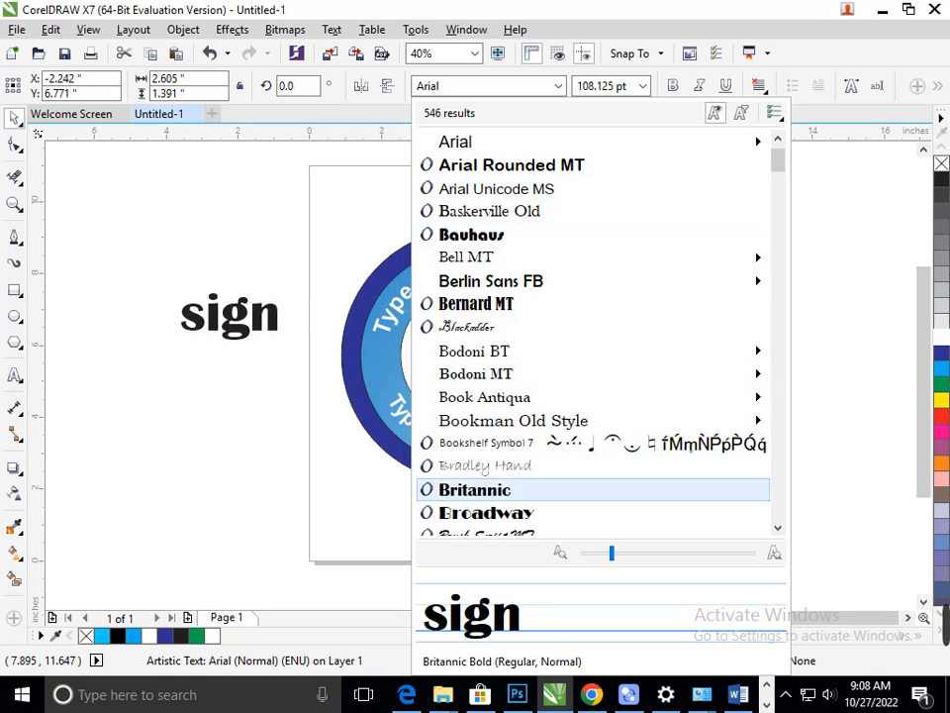
left_click(475, 489)
left_click_drag(255, 323, 494, 360)
left_click_drag(411, 389, 426, 380)
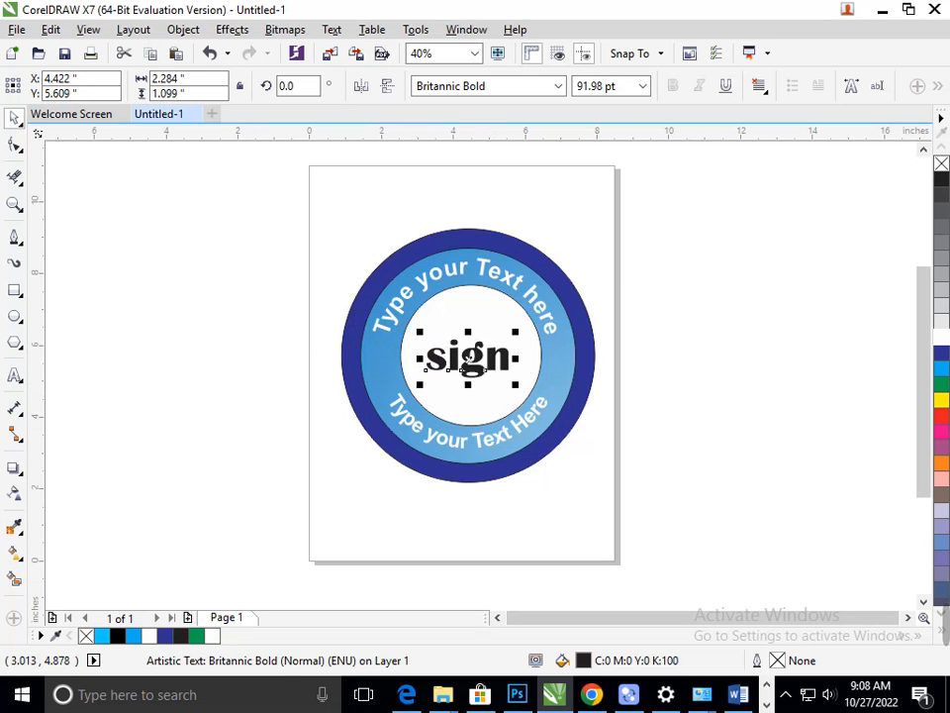
left_click(442, 508)
Step: Apply a left-to-right linear fountain fill across the "sign" text with a red end colour of C0 M100 Y100 K0
scroll(514, 364, "up", 3)
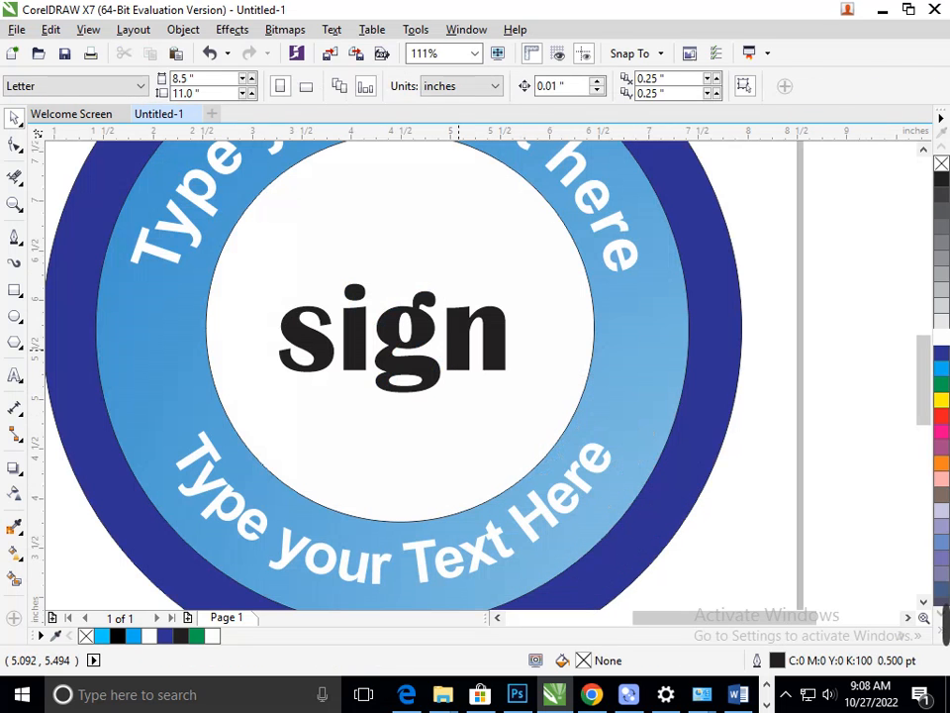
left_click(456, 349)
left_click(13, 552)
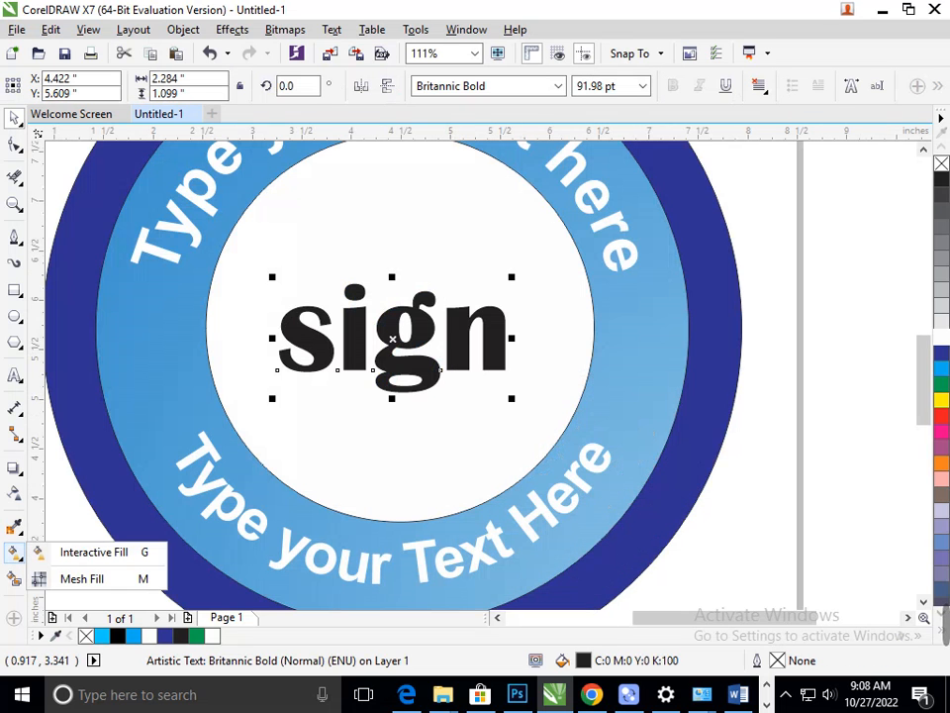
left_click(93, 549)
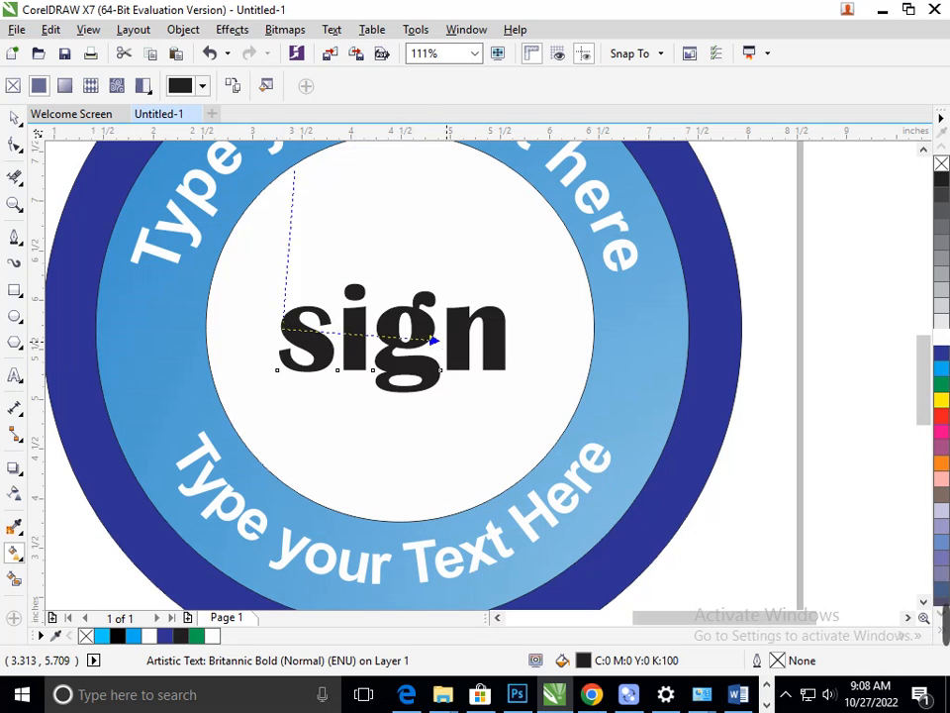
left_click_drag(281, 328, 493, 342)
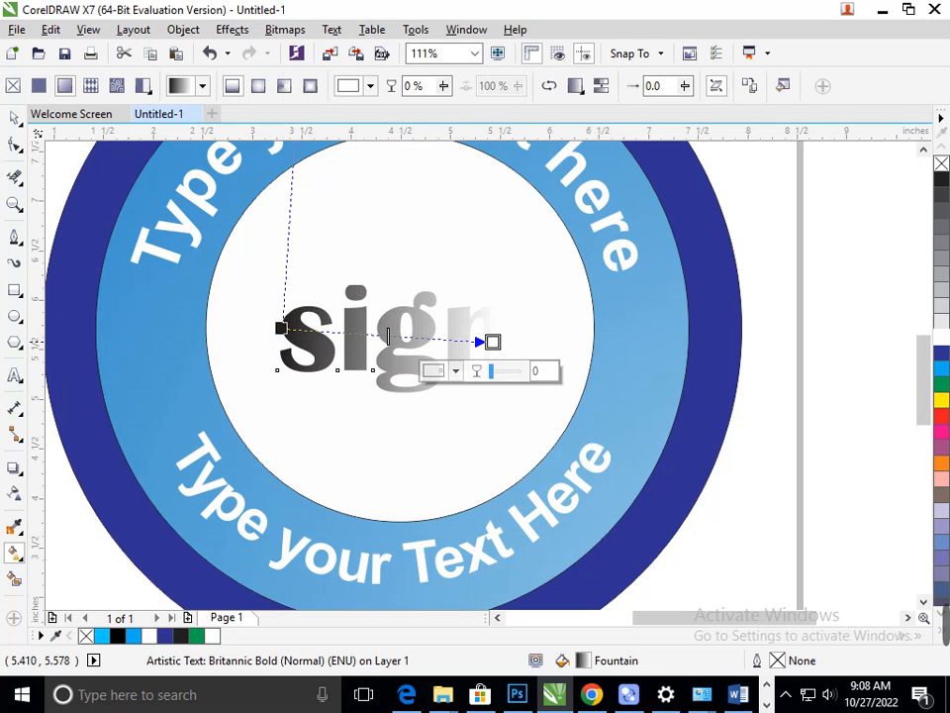
left_click(454, 370)
left_click(536, 458)
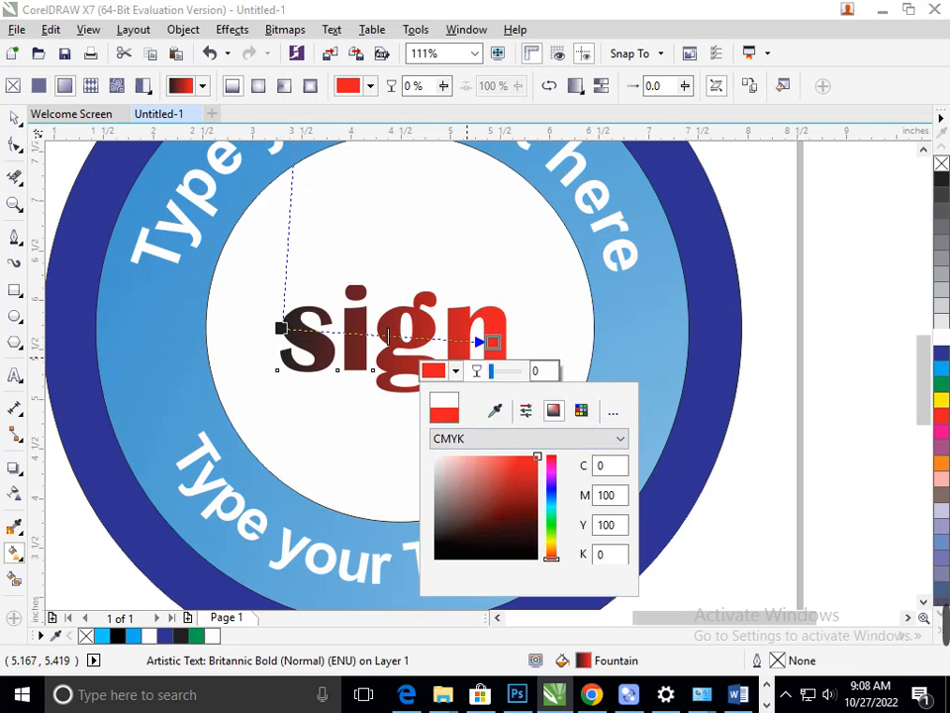
Step: Set the start colour of the "sign" text's gradient to blue, C92 M82 Y0 K0
left_click(283, 325)
left_click(243, 356)
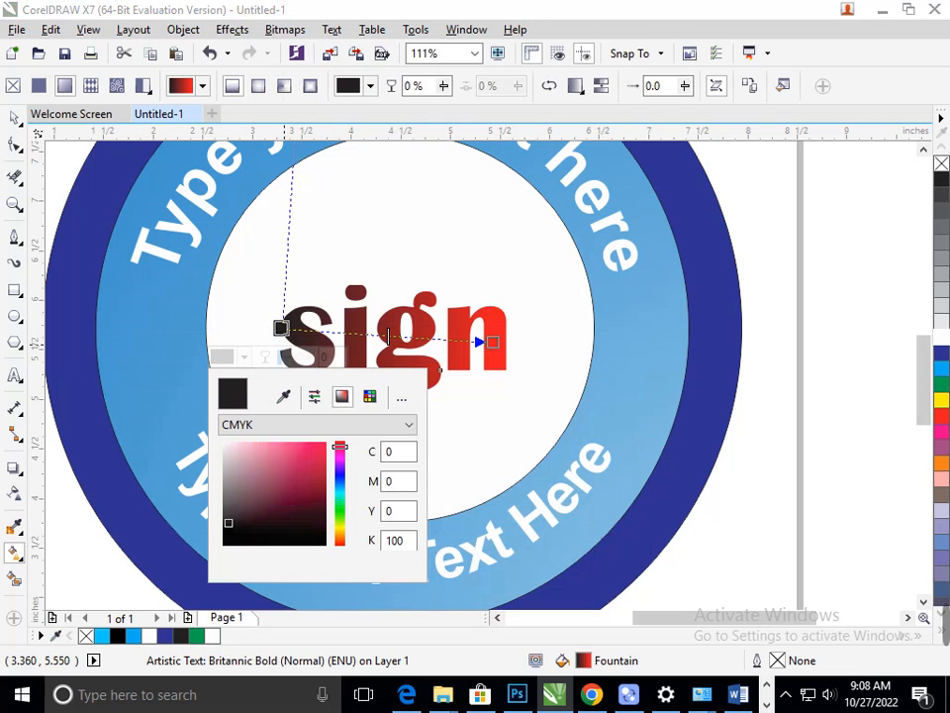
left_click(340, 517)
left_click_drag(318, 467, 313, 453)
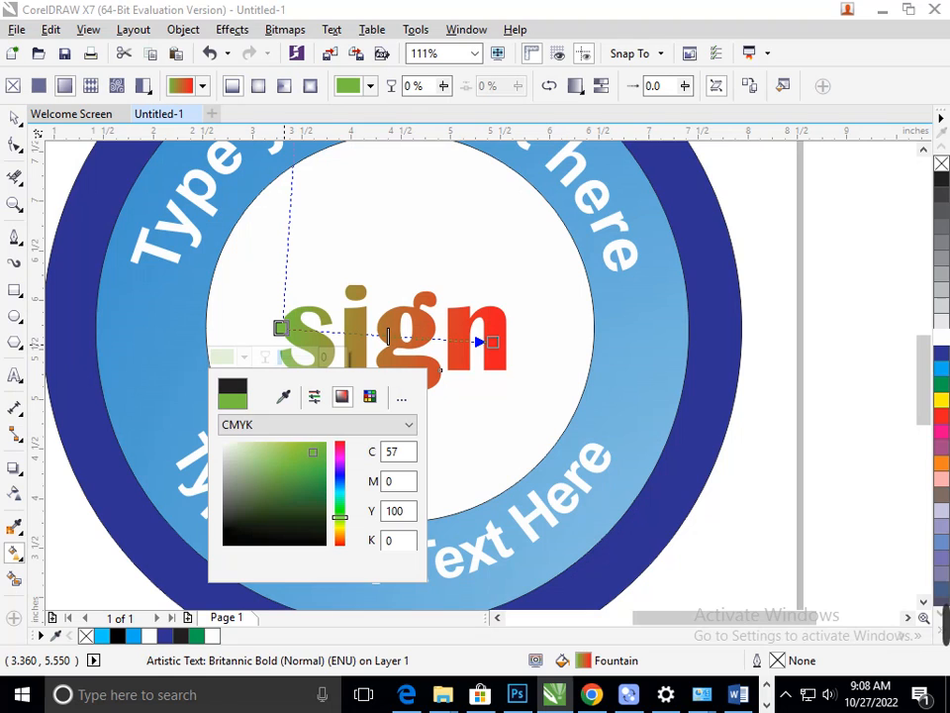
left_click_drag(340, 517, 338, 476)
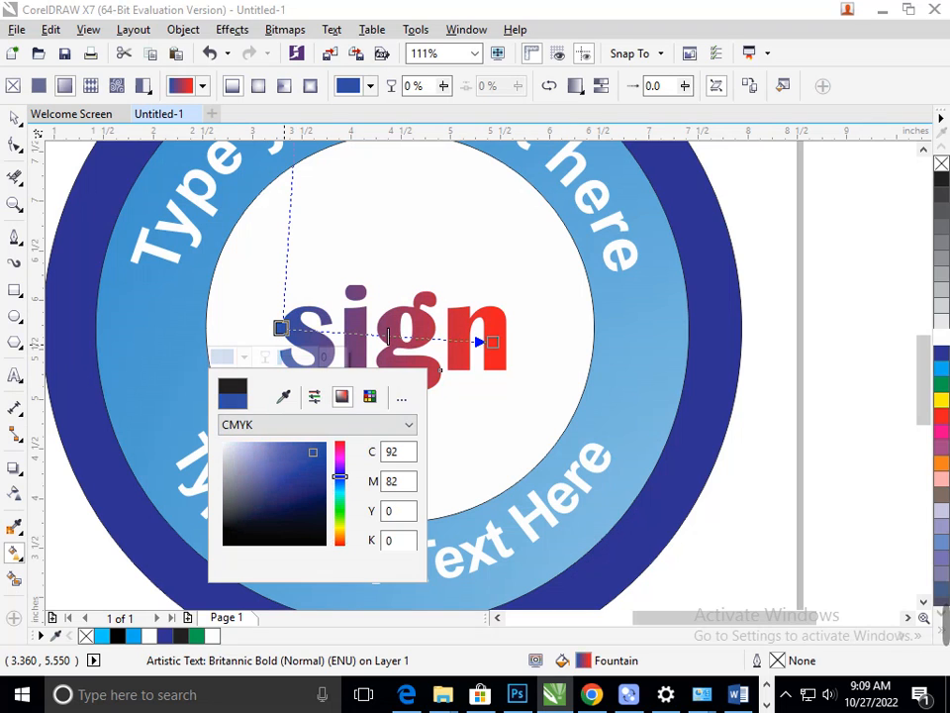
left_click(15, 119)
left_click(831, 471)
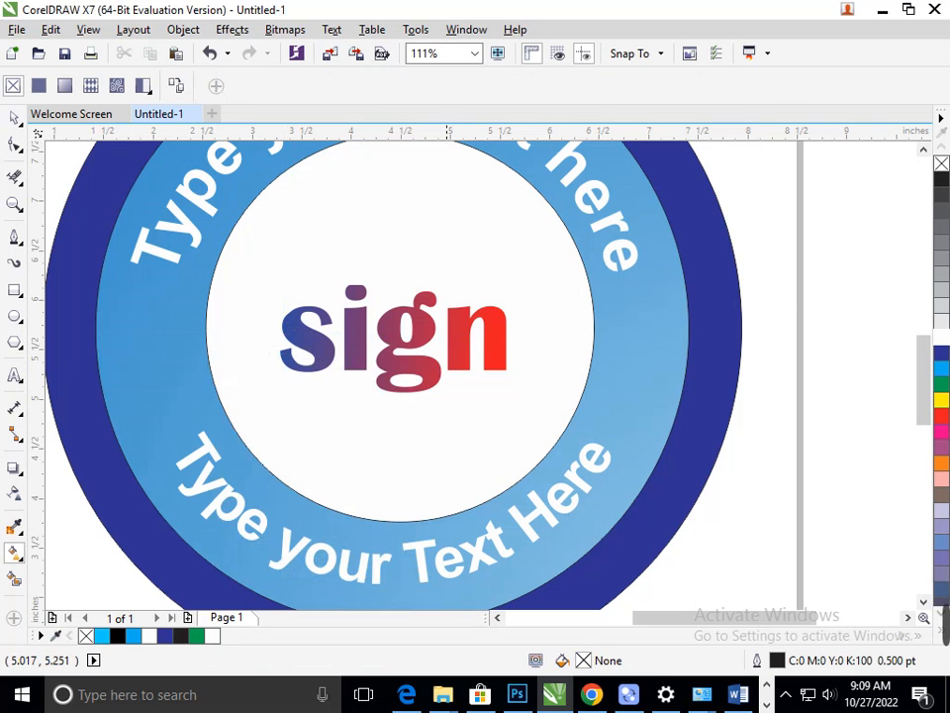
Step: Try green and light blue fills on the outermost circle and return it to dark blue
scroll(535, 432, "down", 2)
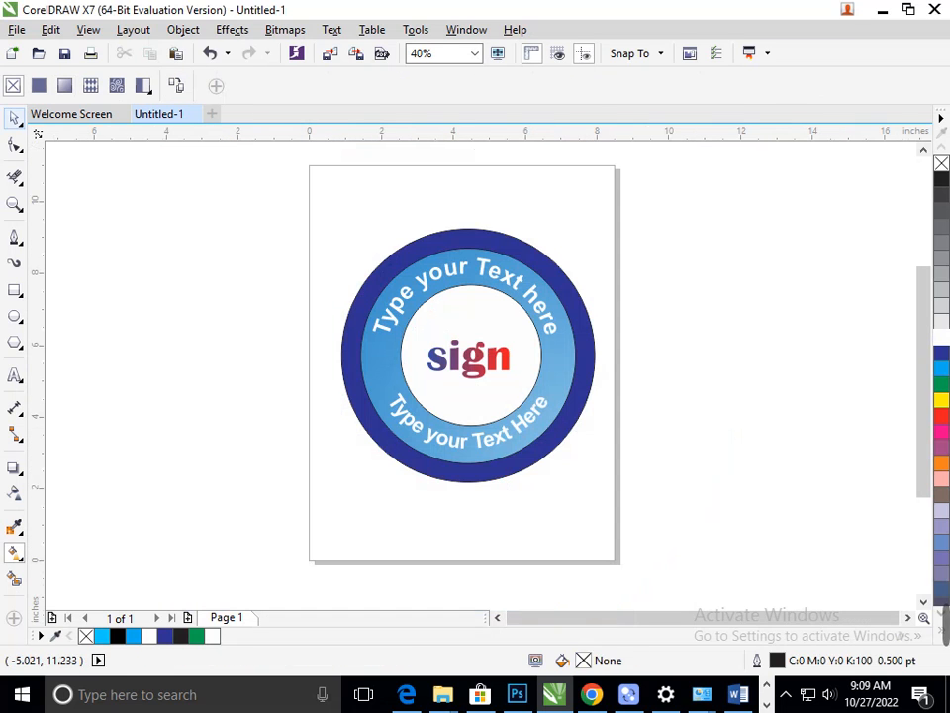
left_click(15, 119)
left_click(462, 473)
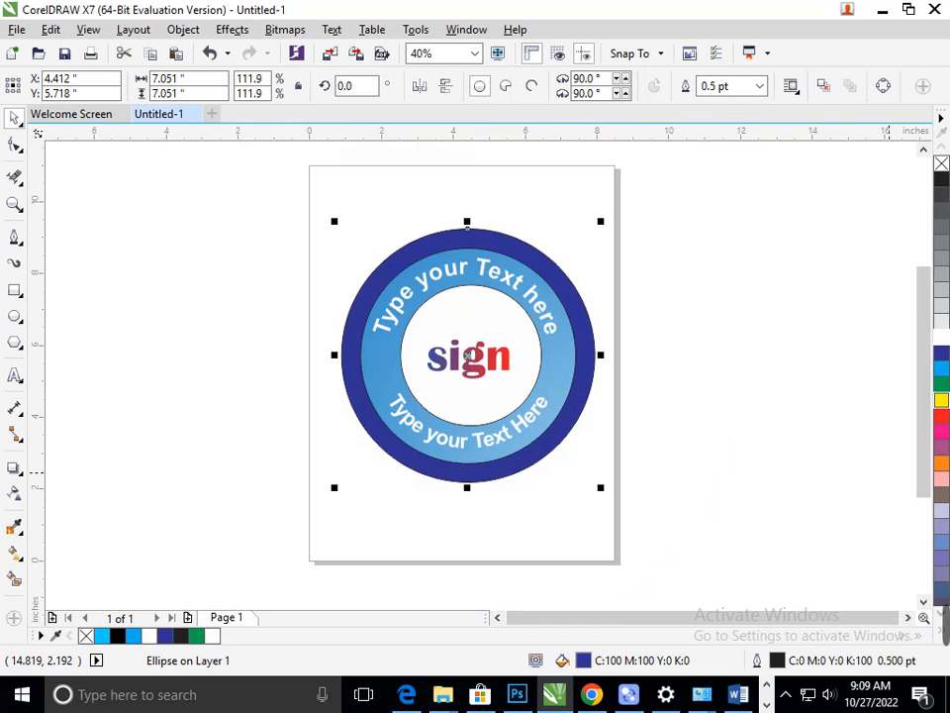
left_click(941, 384)
left_click(941, 368)
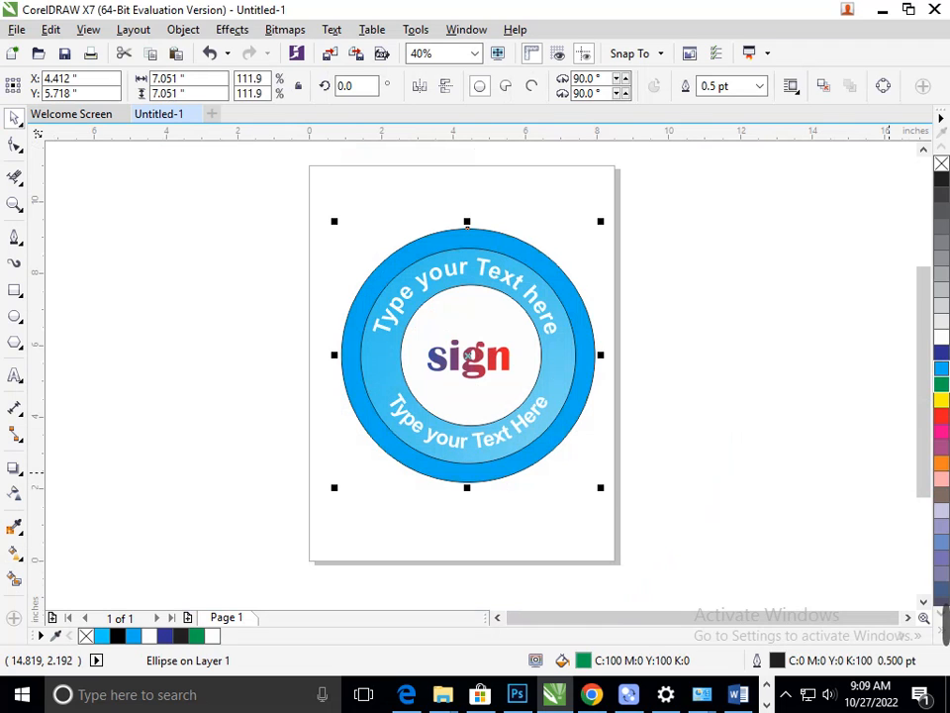
left_click(942, 352)
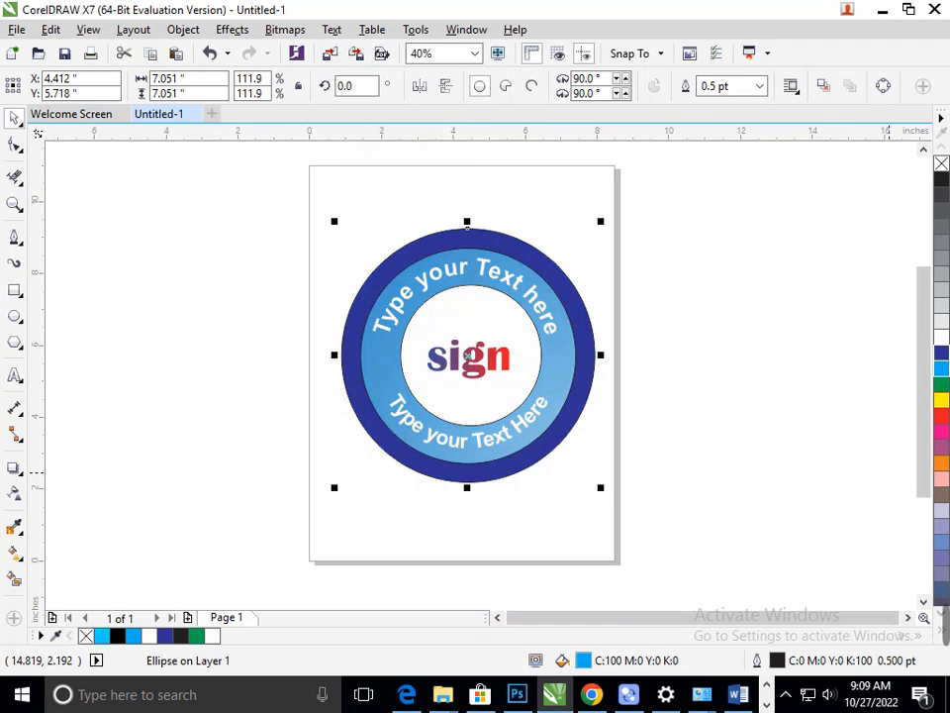
Step: Test black, lavender, pale blue and medium blue fills on the outermost circle, finishing with the dark blue fill
left_click(941, 179)
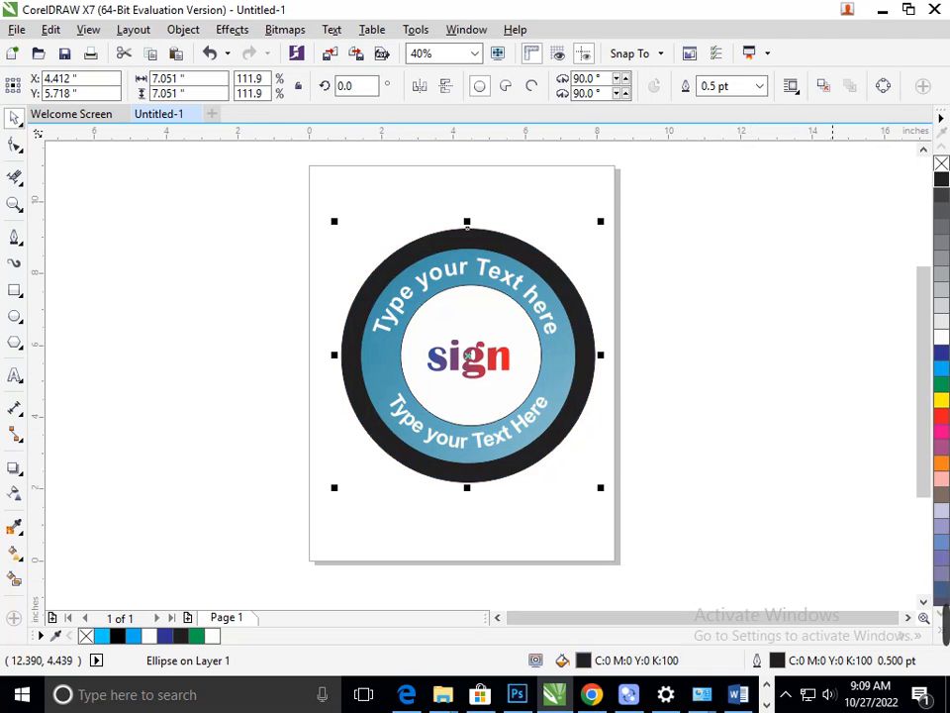
left_click(942, 510)
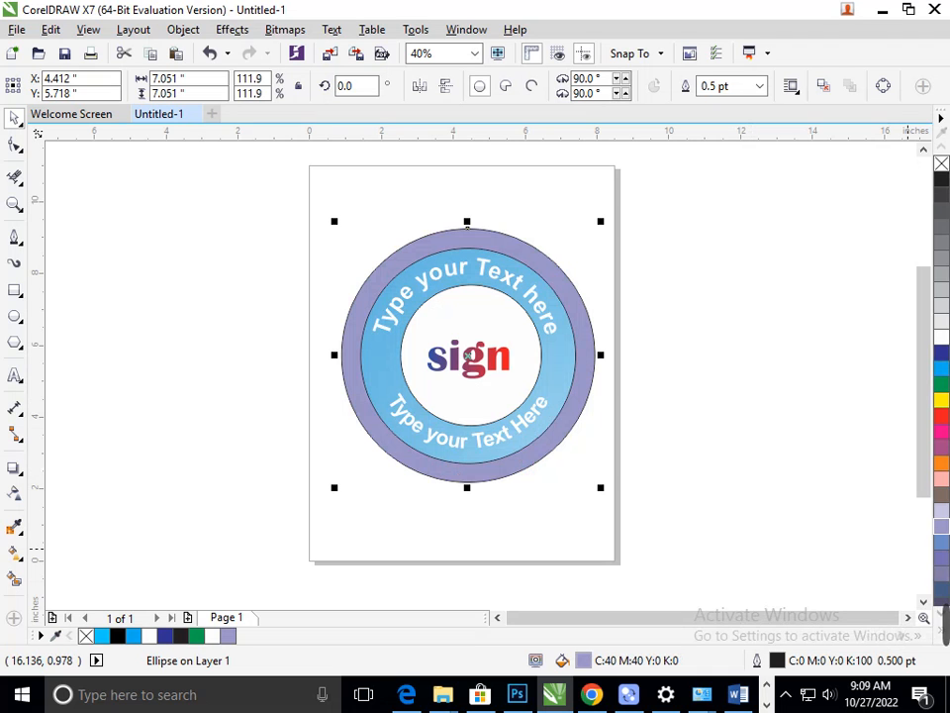
left_click(785, 694)
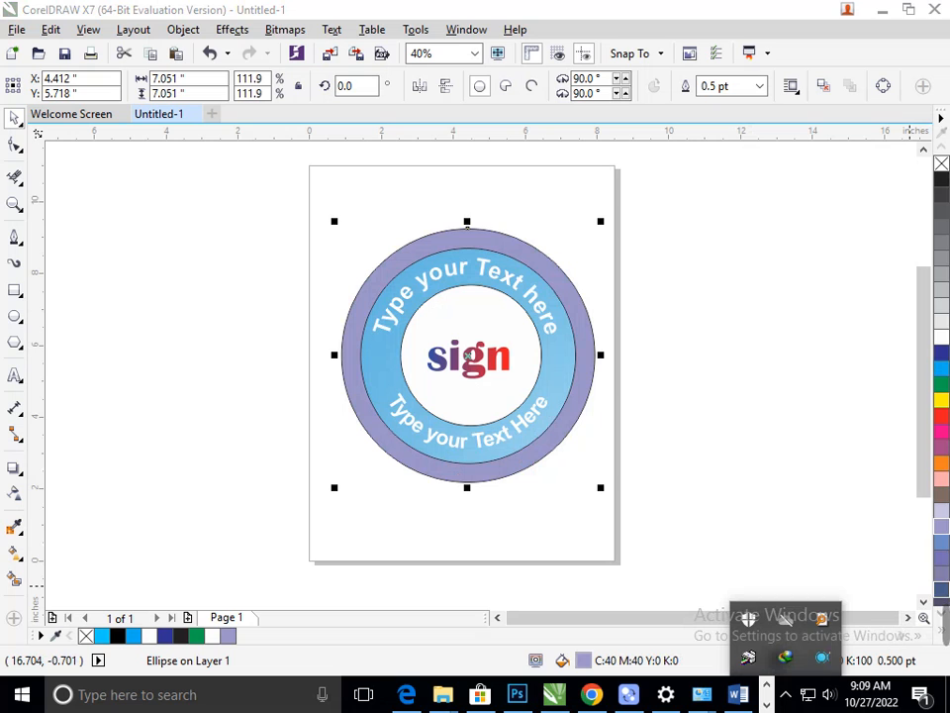
left_click(943, 616)
left_click(942, 463)
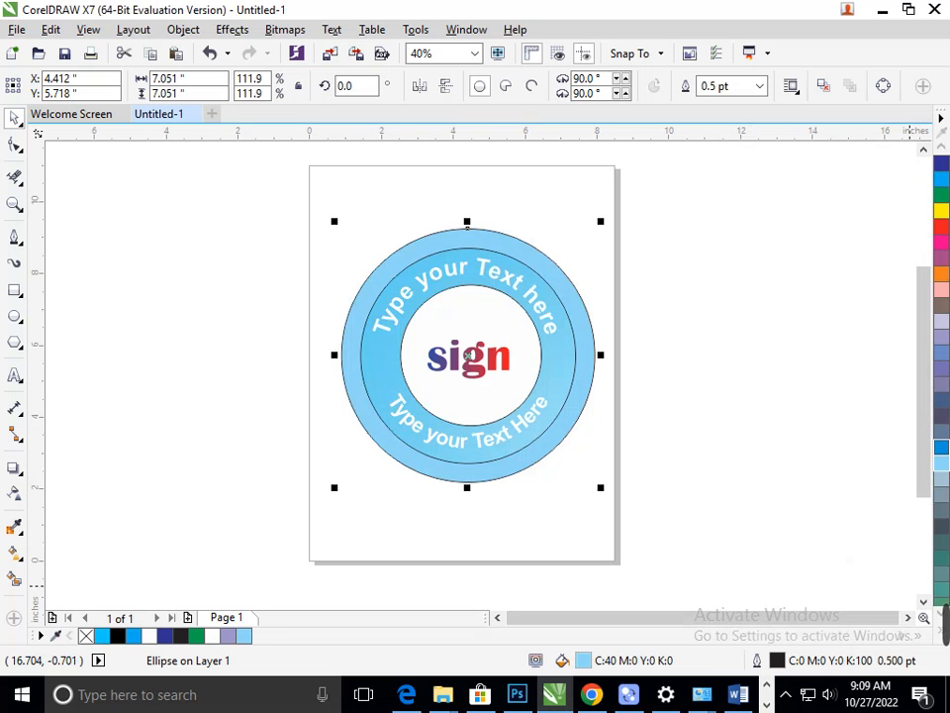
left_click(941, 448)
scroll(941, 447, "down", 6)
scroll(942, 455, "up", 10)
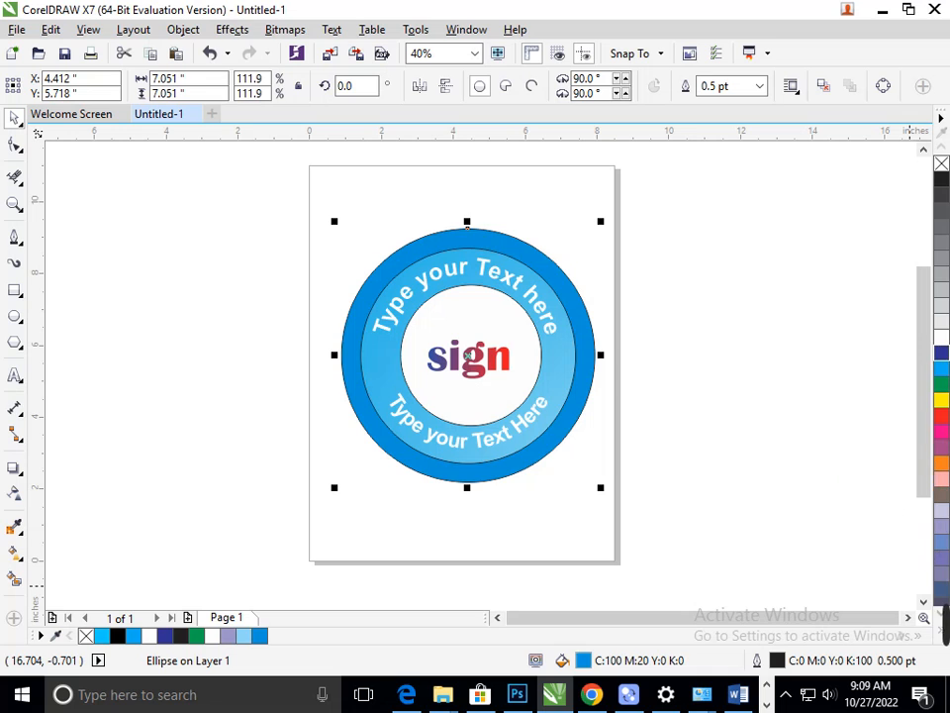
left_click(942, 352)
left_click(742, 419)
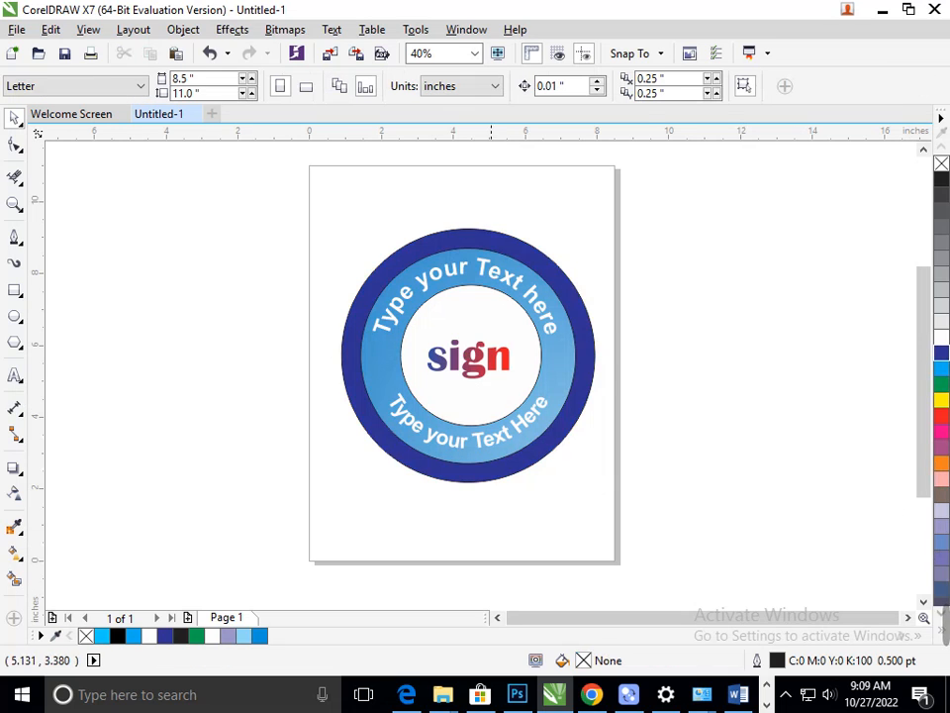